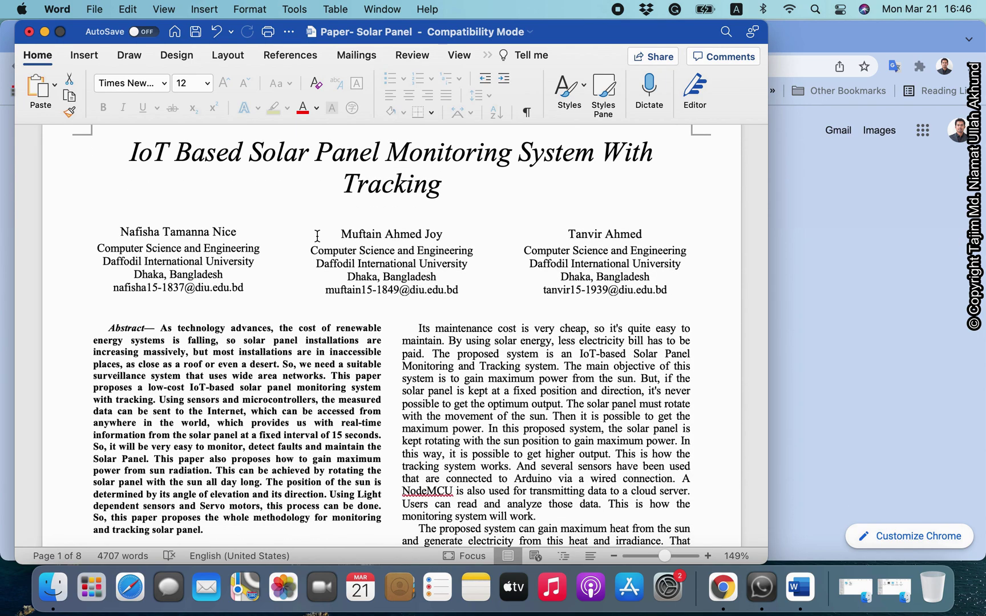
- Look through the paper down to the System Architecture section and shift the Fig. 5 monitoring diagram slightly to the left
scroll(317, 235, "down", 1)
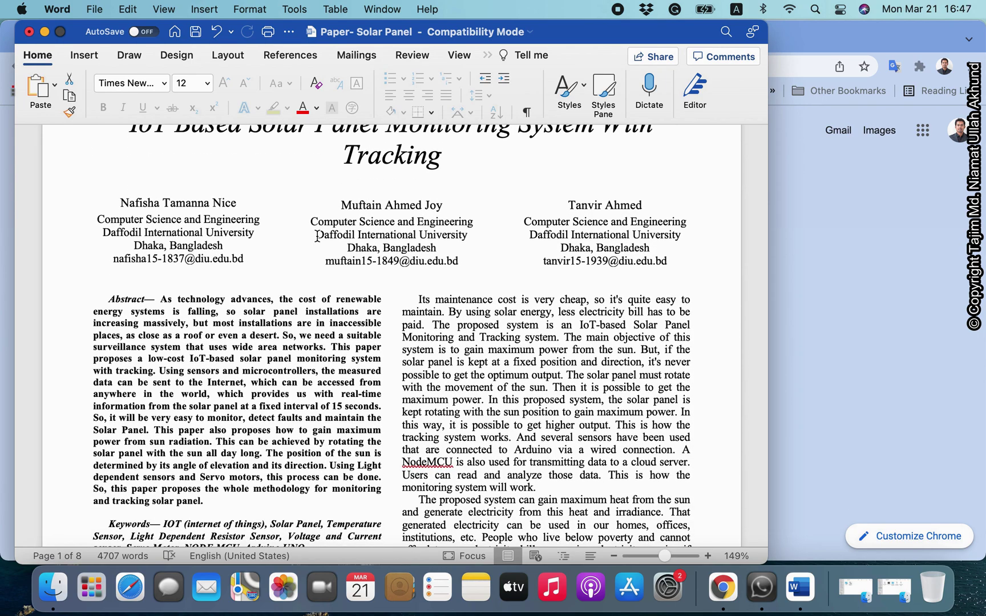
scroll(309, 302, "down", 20)
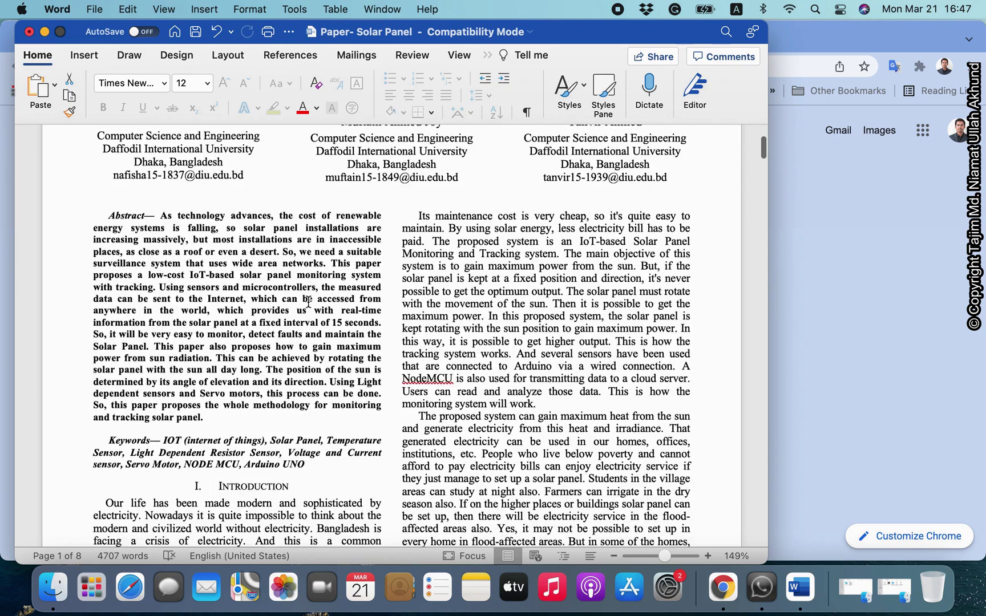
scroll(415, 207, "down", 15)
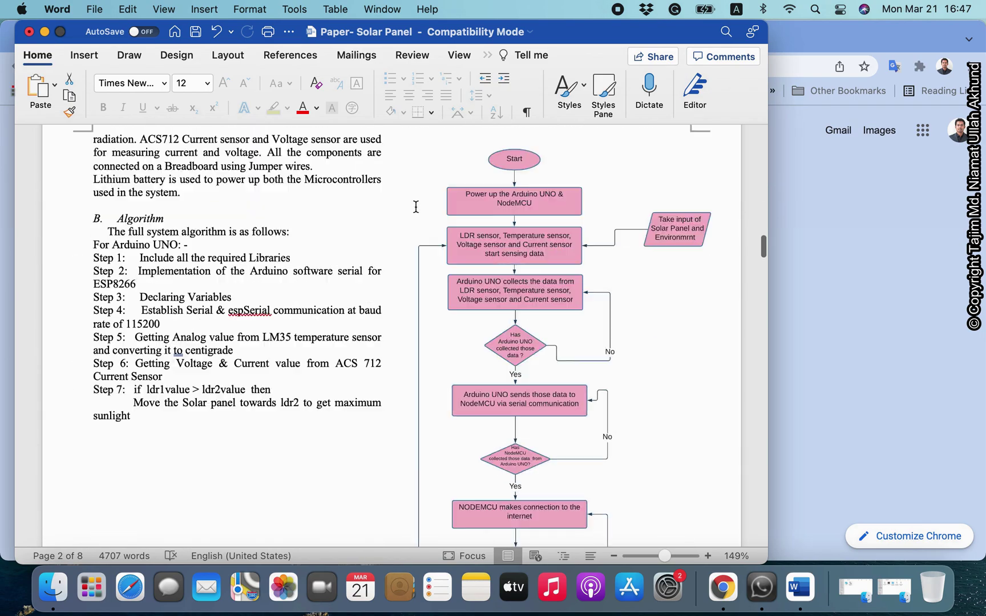
scroll(370, 327, "down", 20)
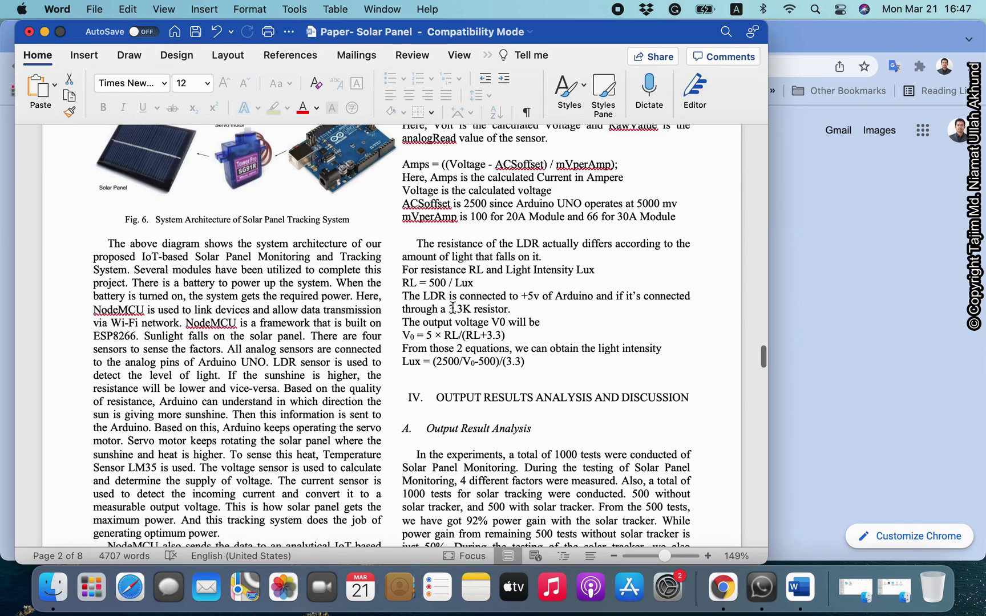
scroll(453, 309, "up", 3)
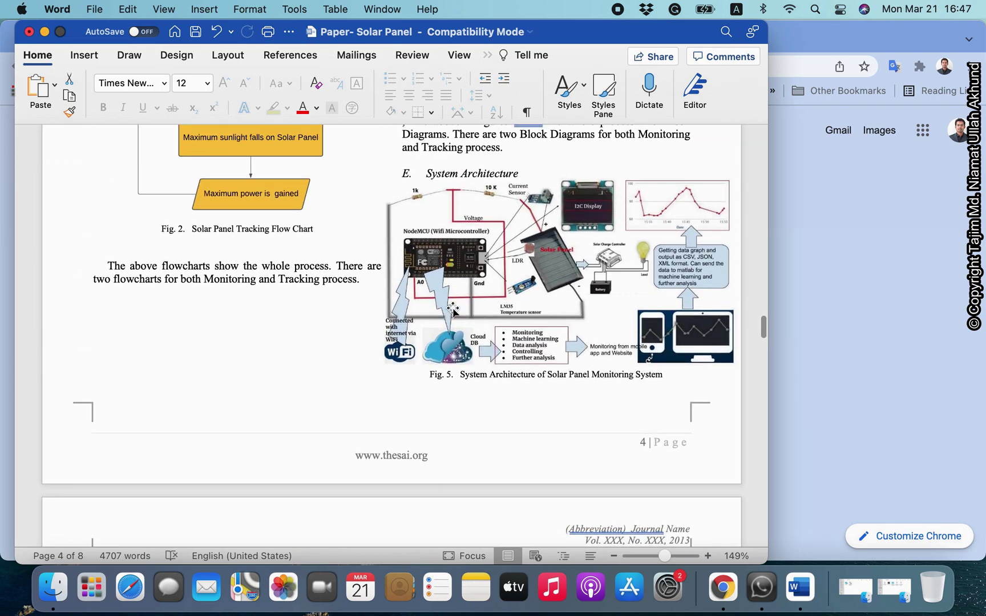
mouse_move(494, 290)
left_mouse_down()
mouse_move(465, 286)
mouse_move(497, 288)
mouse_move(481, 289)
left_mouse_up()
- Inspect the solar panel tracking flow chart and the Fig. 3 and Fig. 4 block diagrams on page 4
scroll(399, 285, "up", 7)
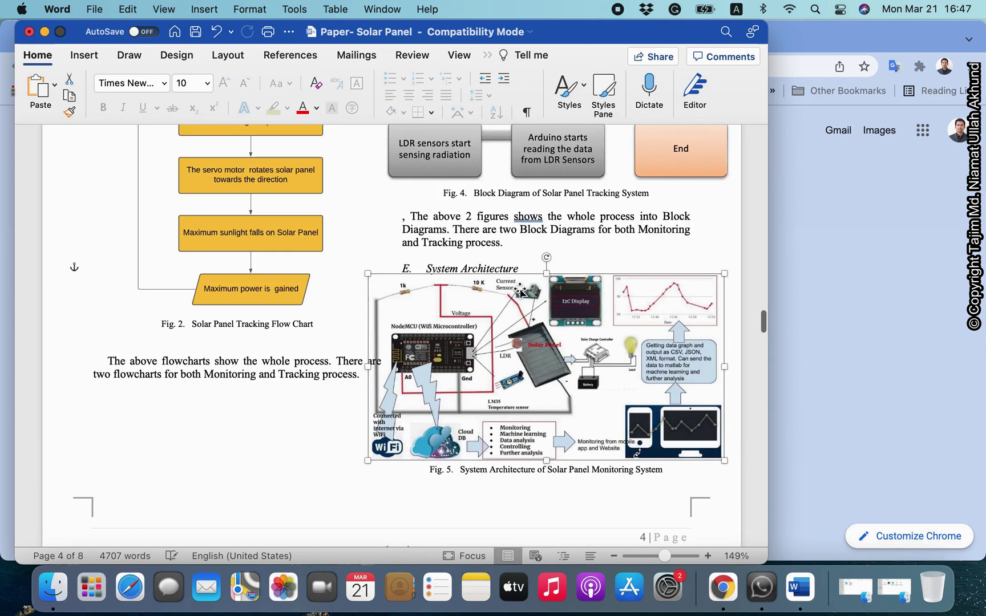
left_click(295, 274)
scroll(295, 274, "up", 5)
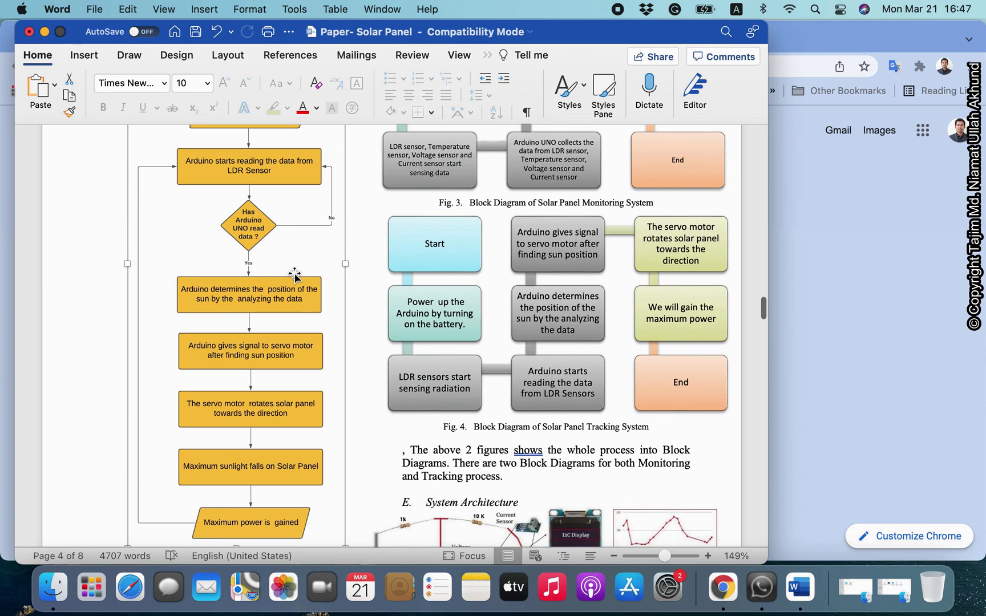
left_click(493, 266)
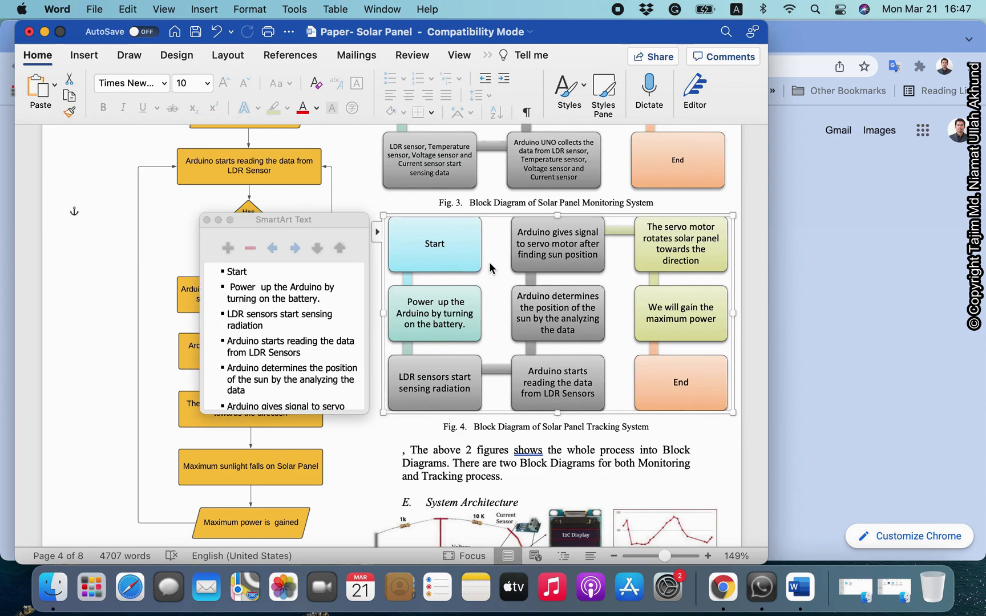
left_click(474, 181)
scroll(477, 228, "up", 5)
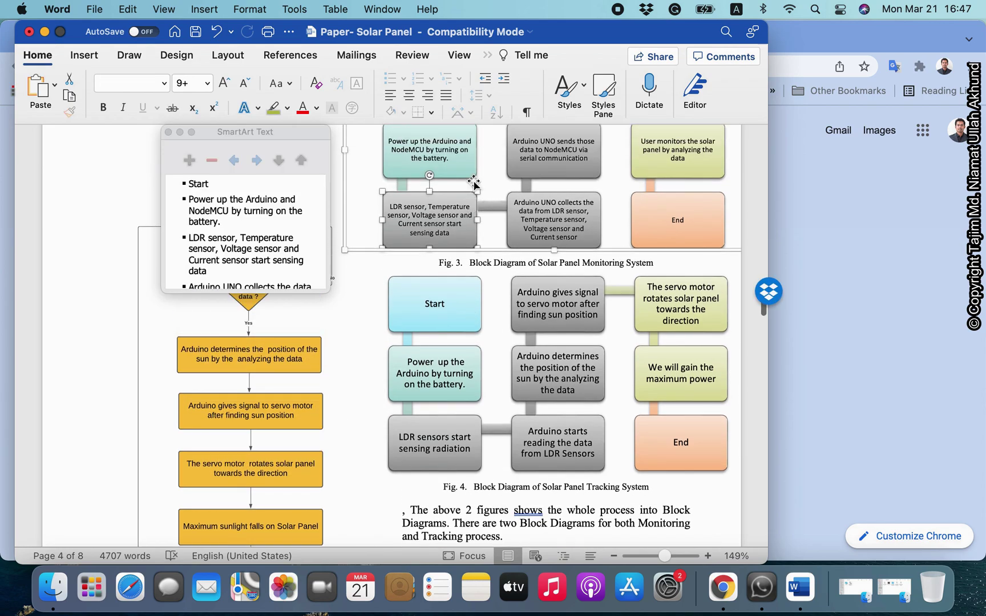
left_click(363, 202)
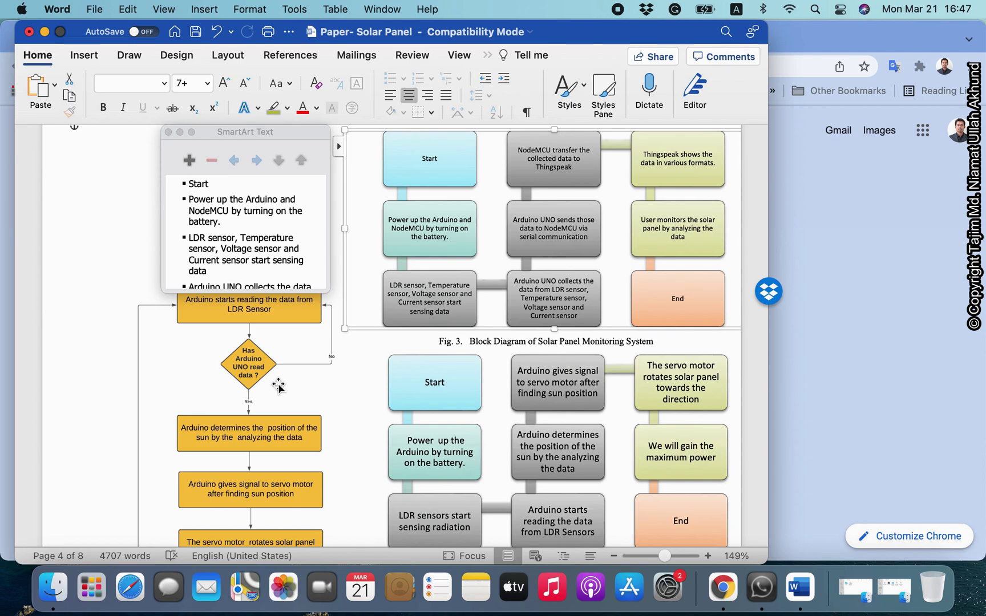
left_click(133, 279)
- Look back through the algorithm, methodology and literature review sections up to the paper's title
scroll(133, 280, "up", 15)
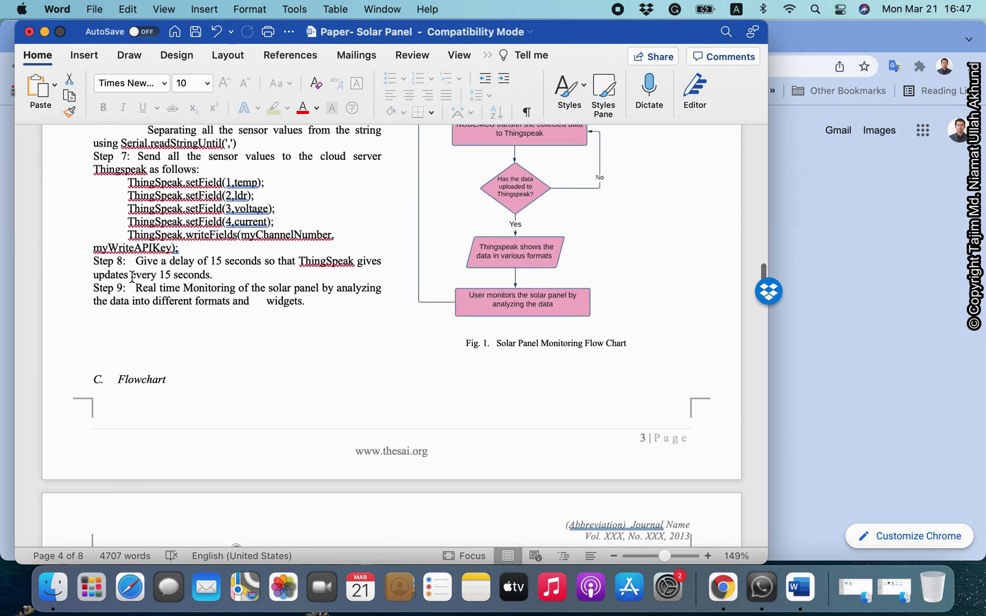
scroll(343, 212, "up", 3)
scroll(347, 213, "up", 15)
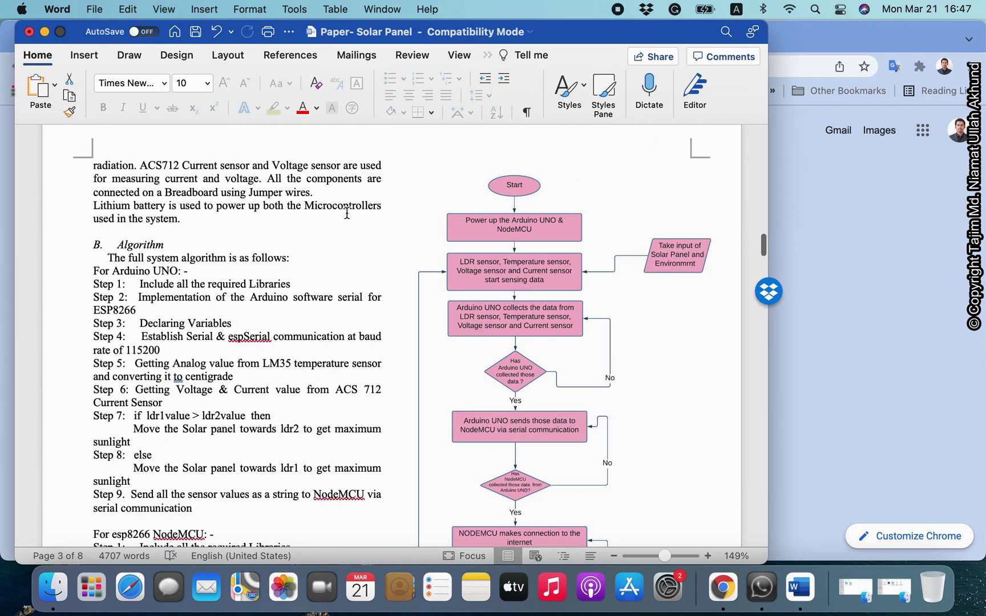
scroll(347, 213, "up", 6)
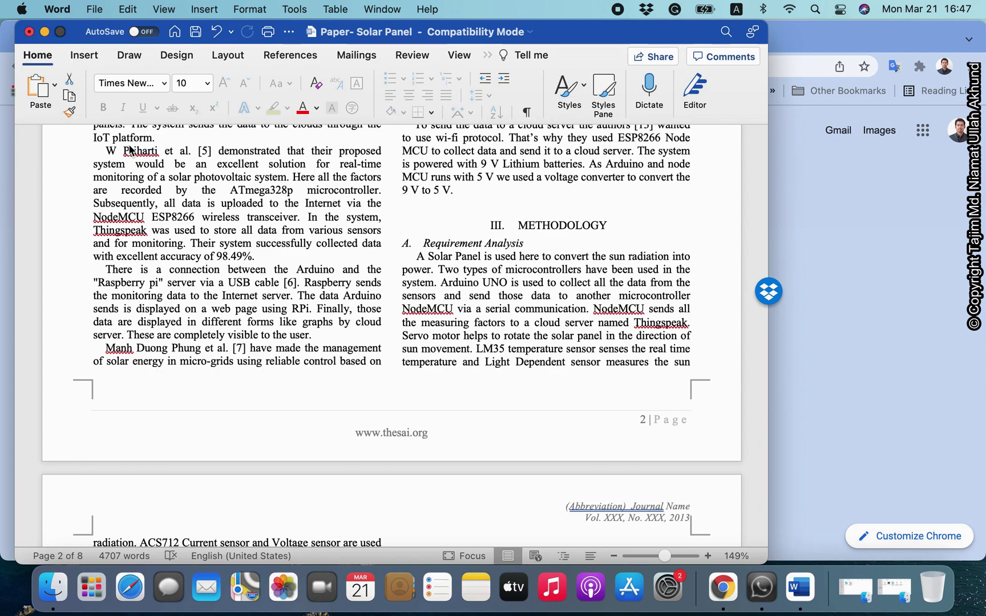
scroll(217, 244, "up", 20)
scroll(217, 243, "up", 20)
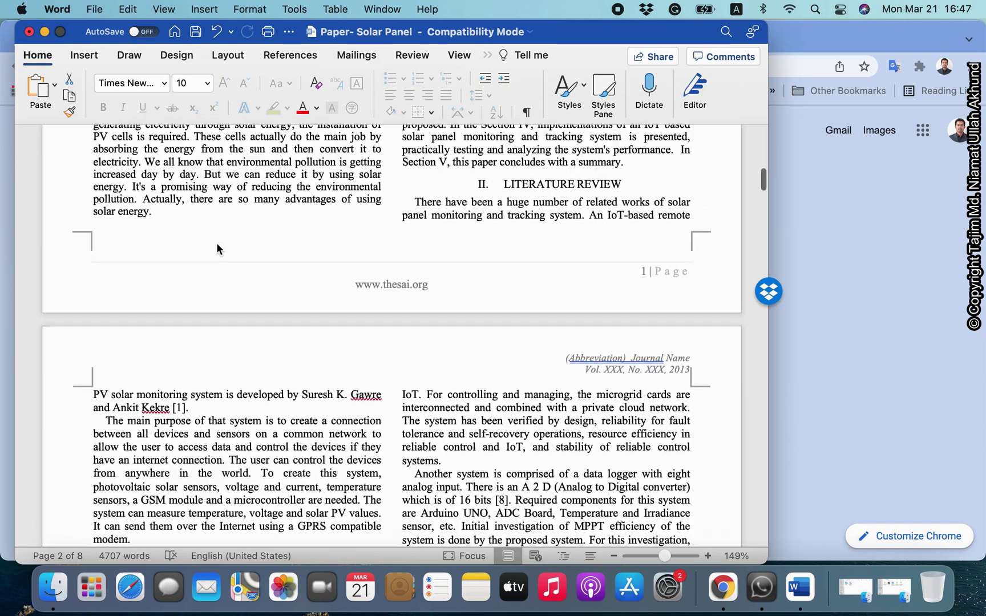
scroll(217, 244, "up", 10)
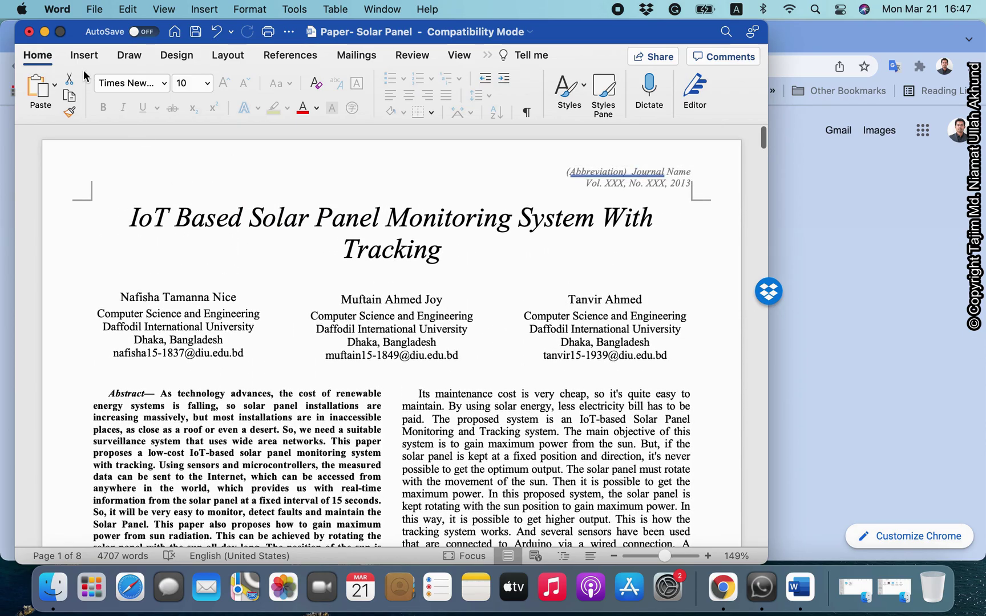
- Examine the Algorithm steps for the Arduino UNO and NodeMCU beside the monitoring flow chart on page 3
scroll(272, 291, "down", 20)
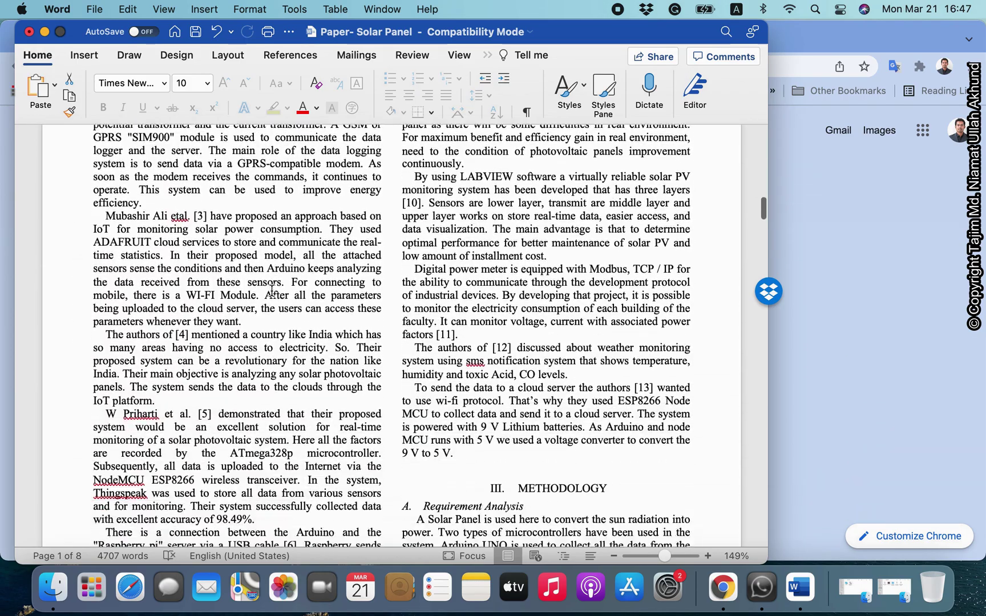
scroll(272, 290, "down", 8)
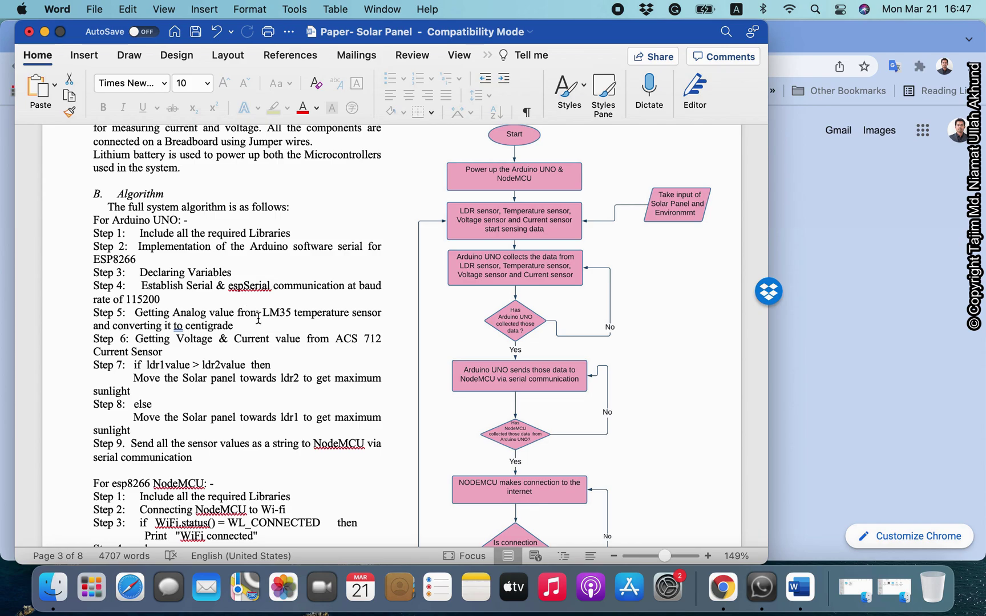
scroll(259, 319, "down", 8)
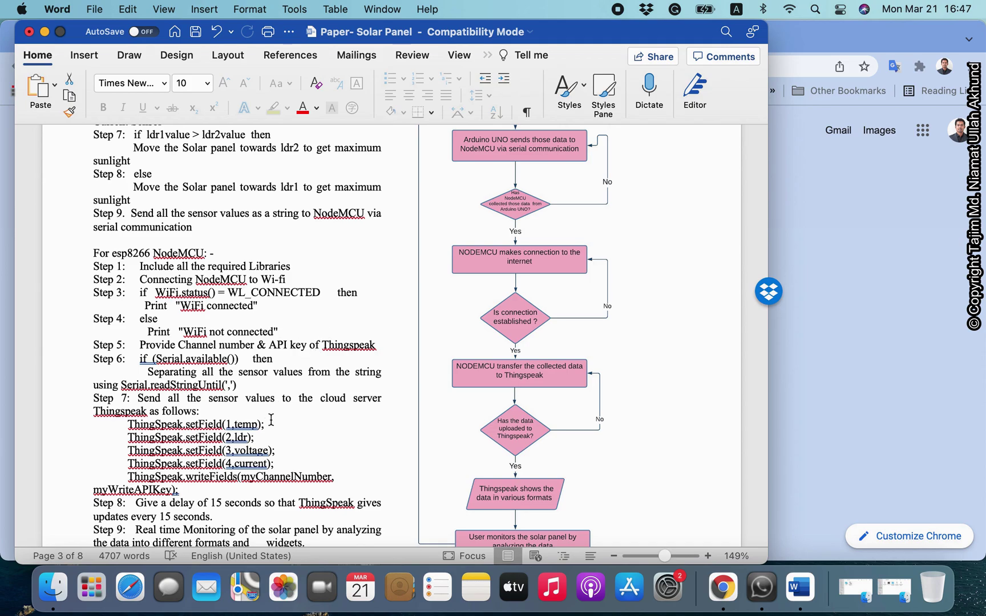
scroll(267, 432, "up", 3)
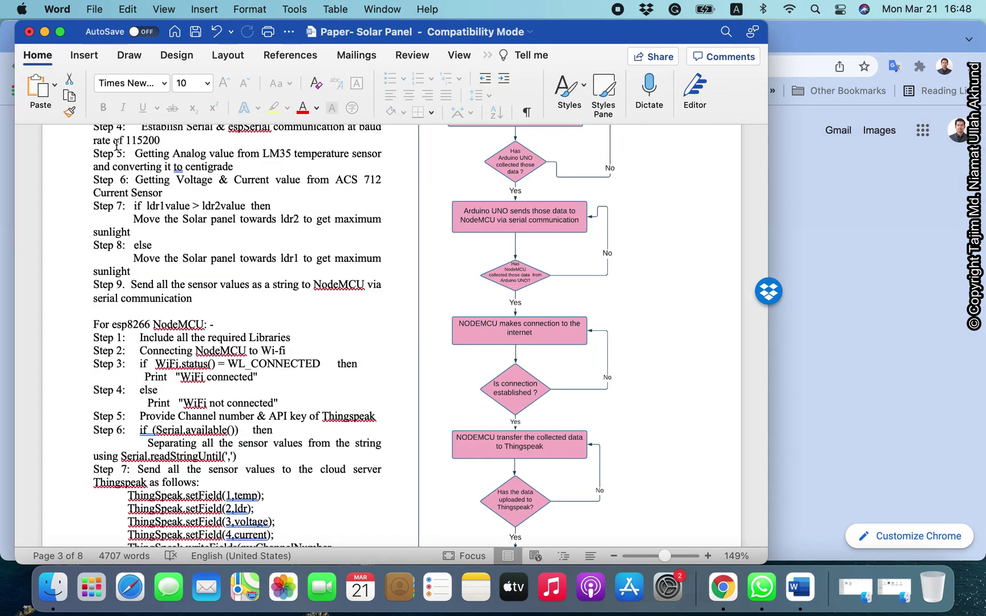
- Minimize the Word paper, switch to Chrome and load overleaf.com/project in a new incognito window
left_click(49, 35)
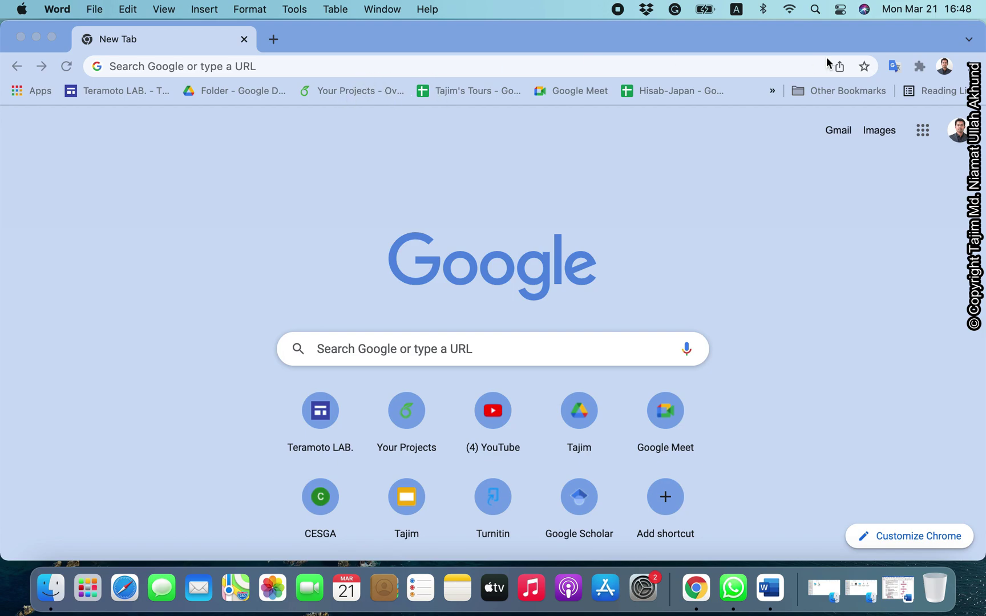
left_click(970, 66)
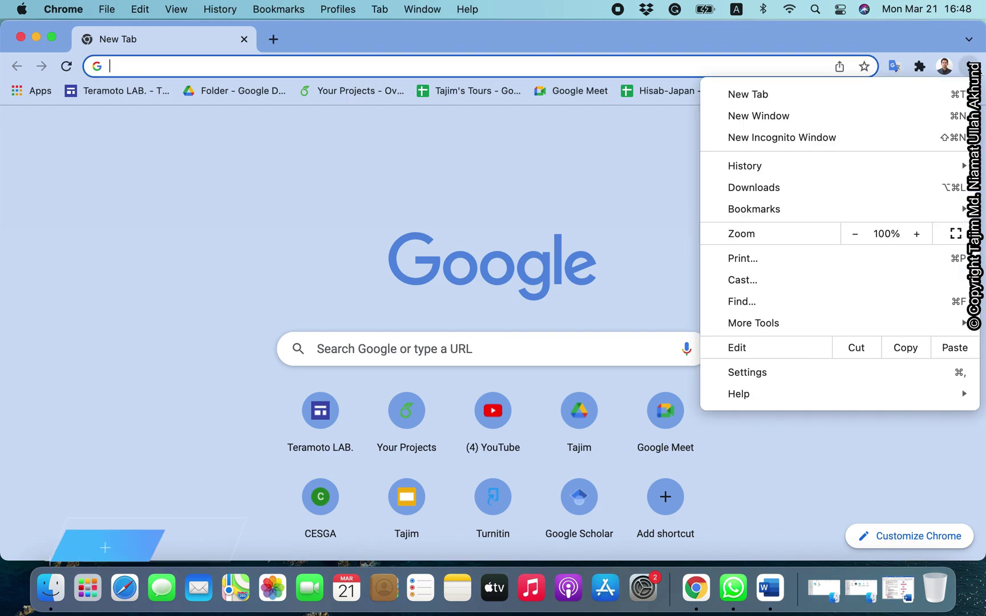
left_click(861, 137)
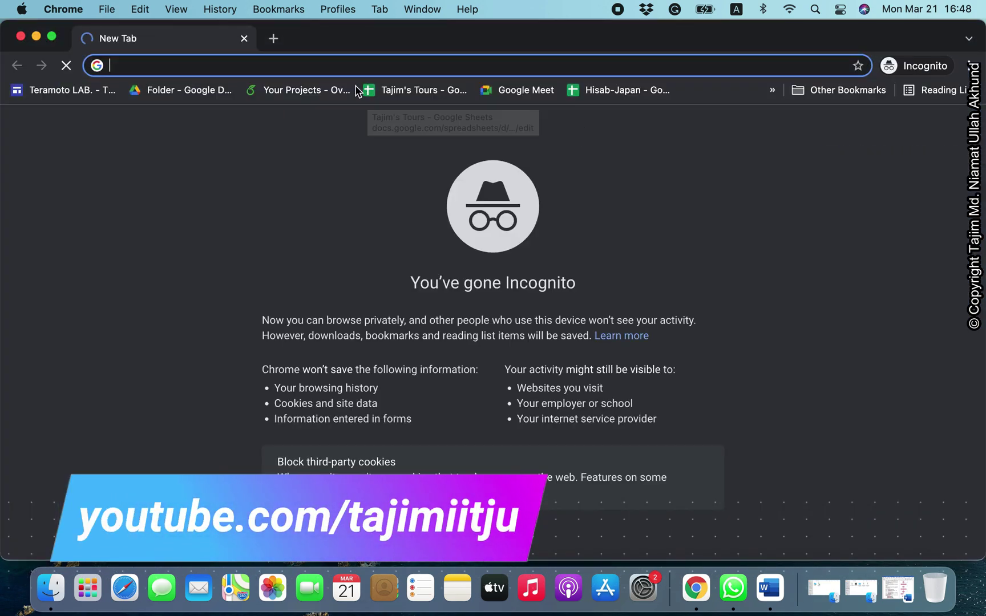
type("overleaf.com/project")
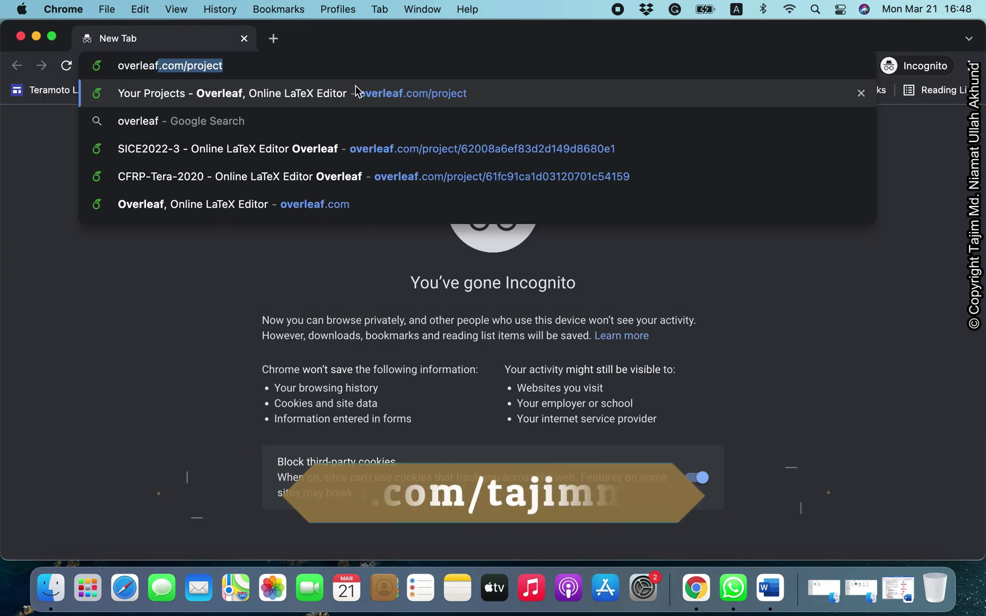
key("Return")
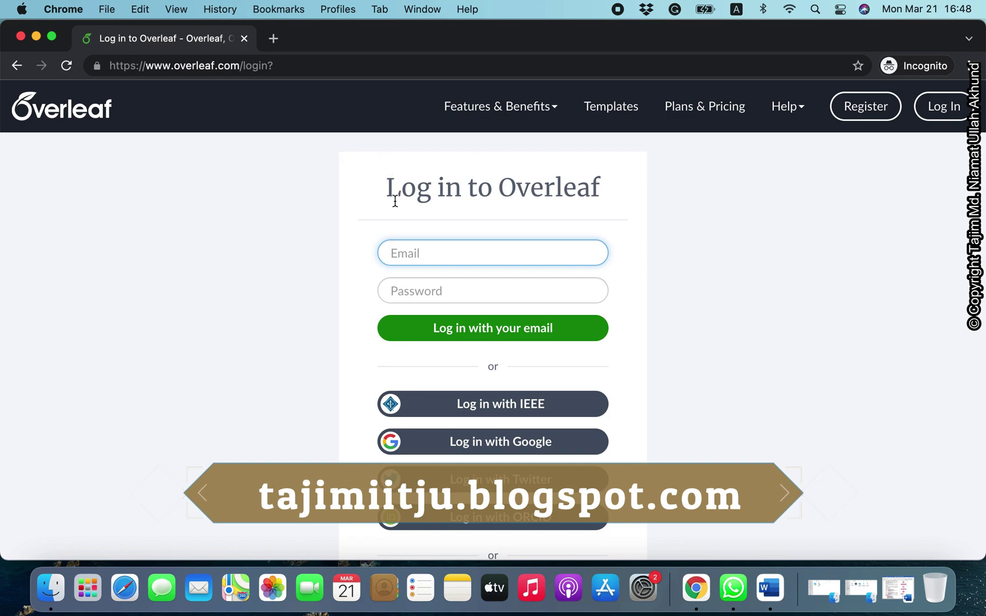
- Review the login options on the Overleaf login page, including email, IEEE, Google, Twitter, ORCID and institution
scroll(395, 201, "down", 2)
scroll(394, 202, "up", 2)
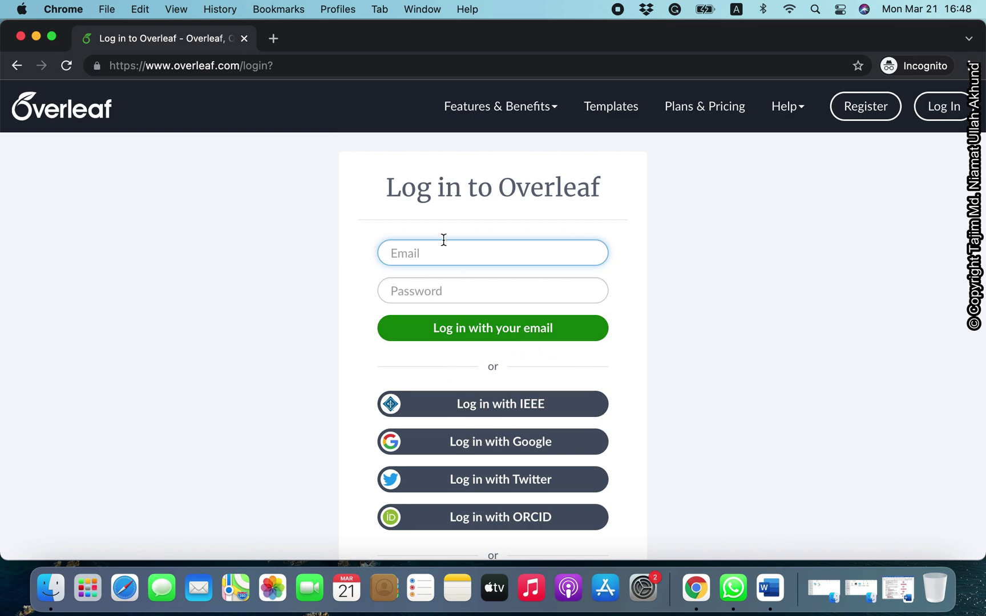
scroll(547, 404, "down", 3)
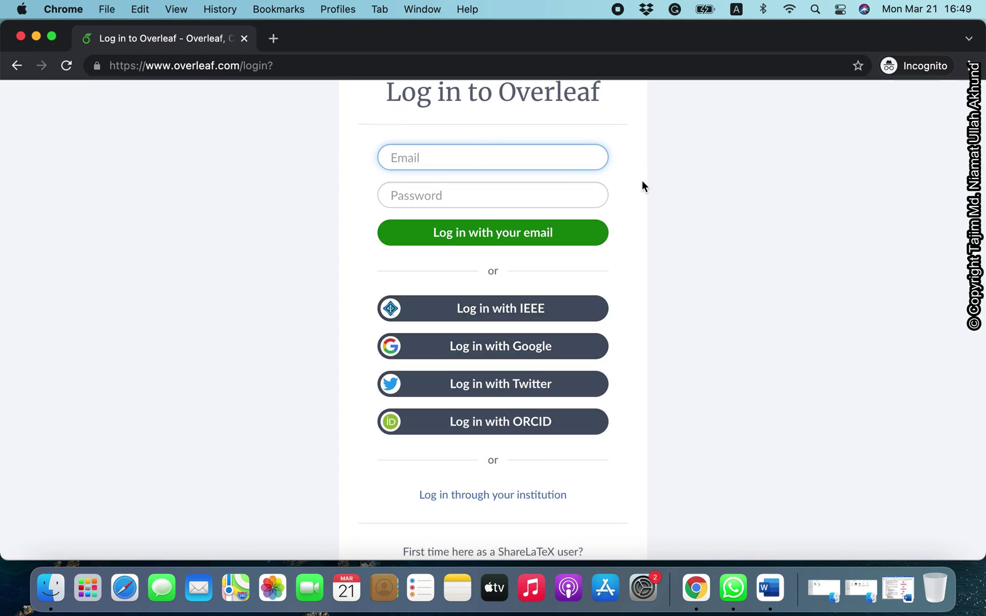
scroll(658, 189, "down", 1)
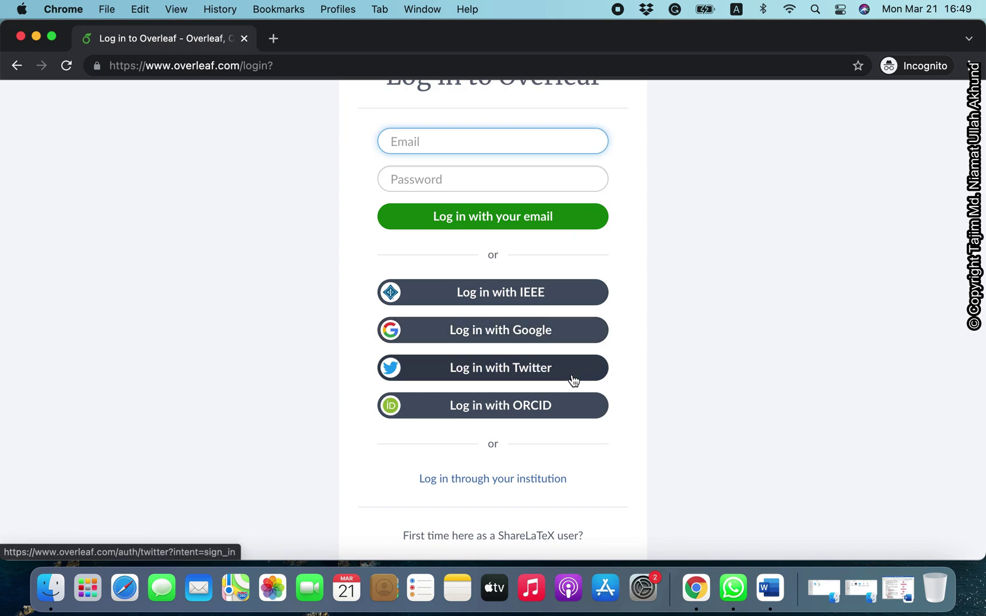
scroll(520, 290, "up", 4)
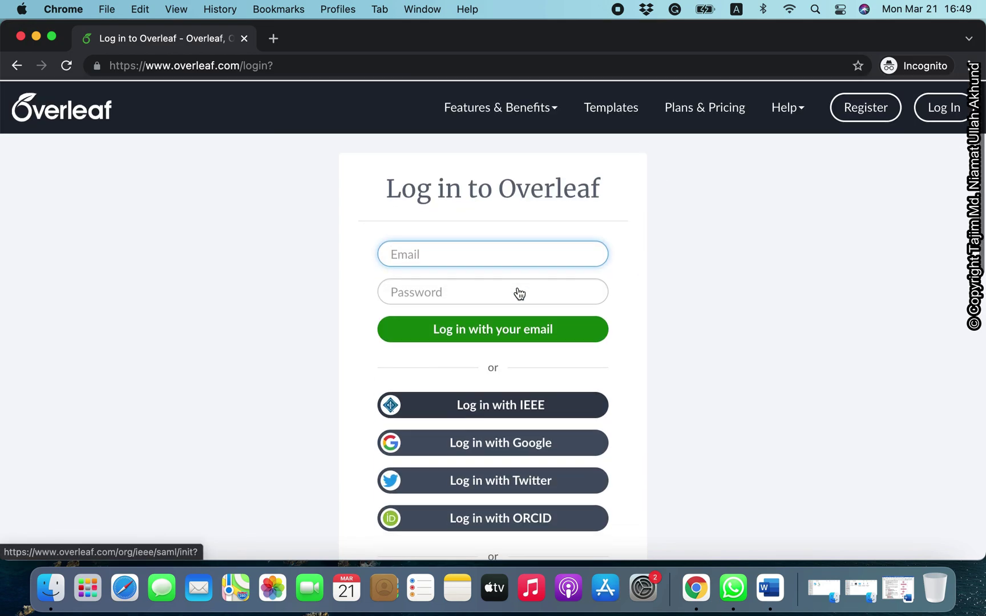
- Close the incognito window and open the bookmarked Overleaf projects page in the regular window to review the project list
left_click(22, 37)
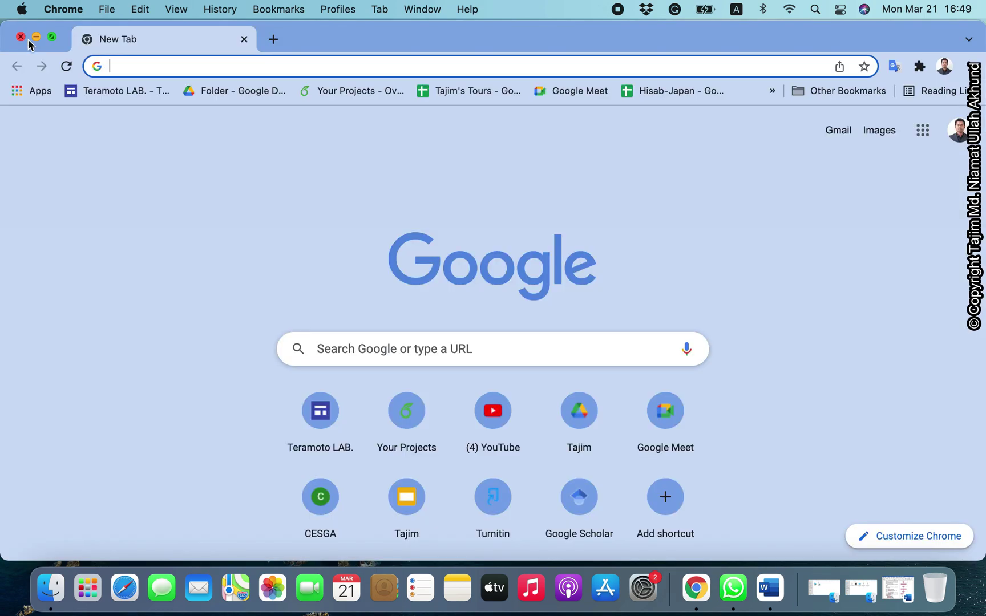
left_click(342, 93)
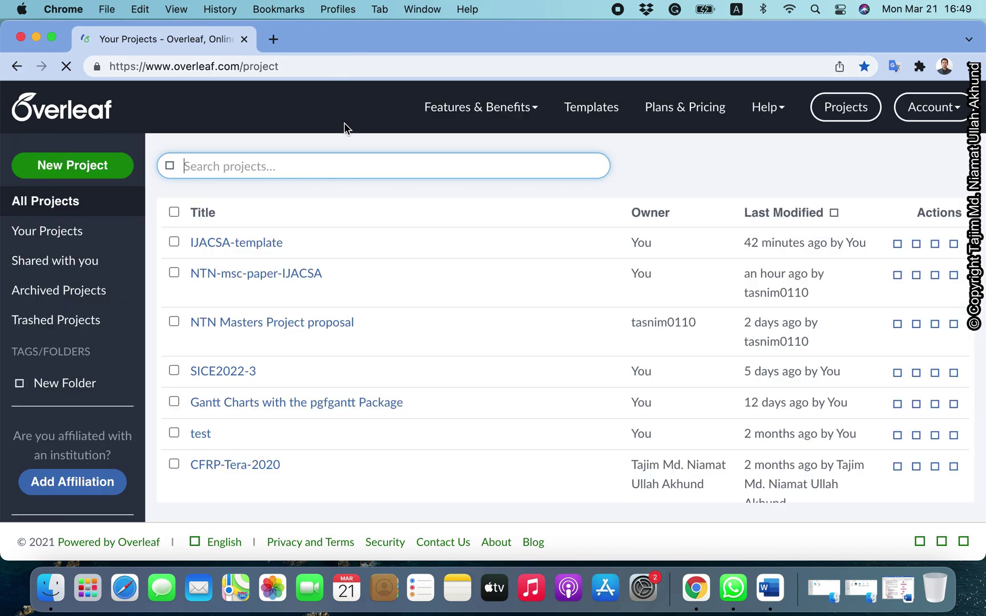
scroll(278, 337, "down", 1)
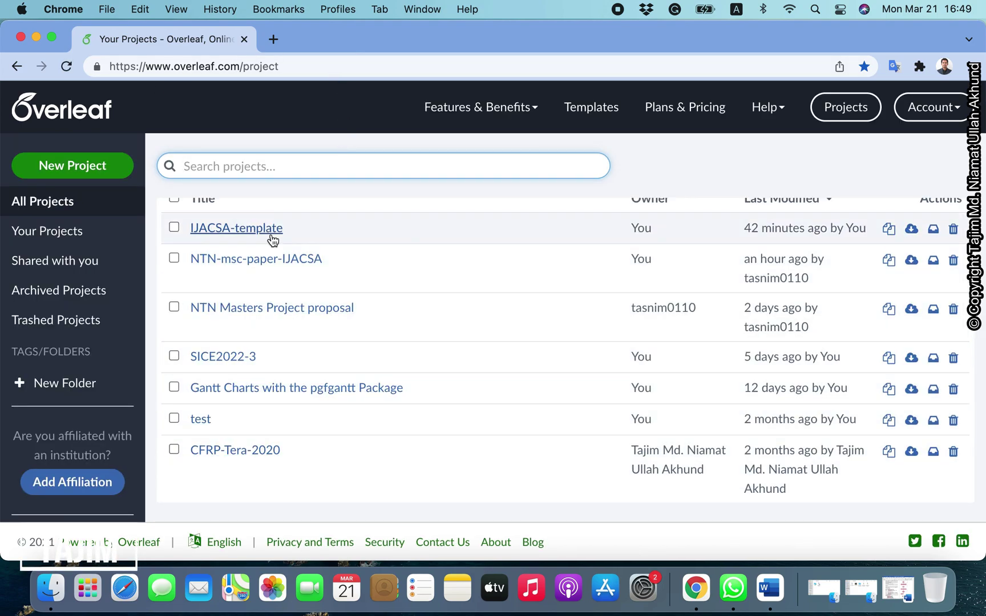
scroll(275, 242, "up", 1)
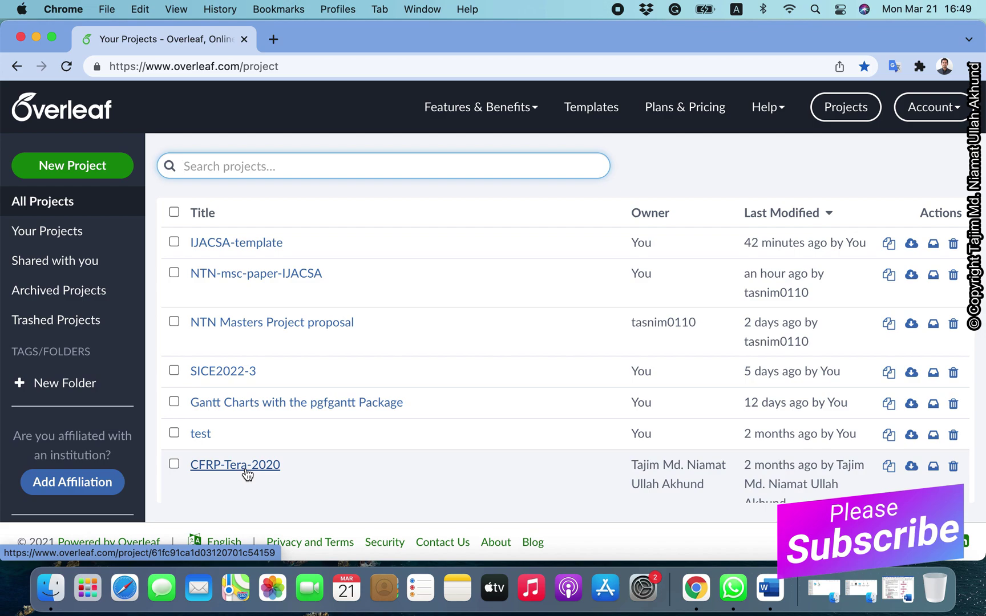
- View the CFRP-Tera-2020 project in a new tab, then close that tab
left_click(247, 474, "super")
left_click(364, 36)
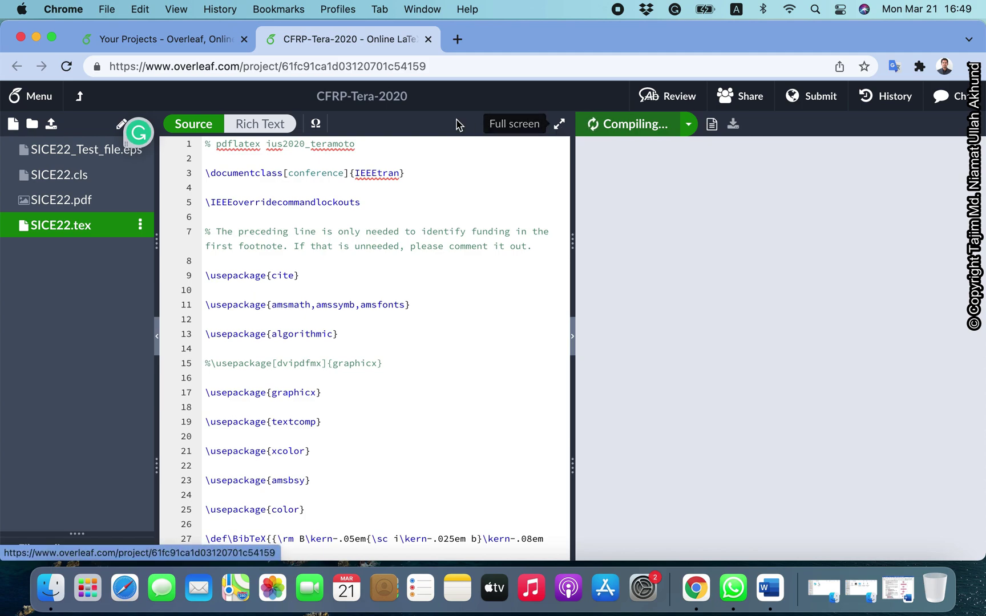
left_click(427, 40)
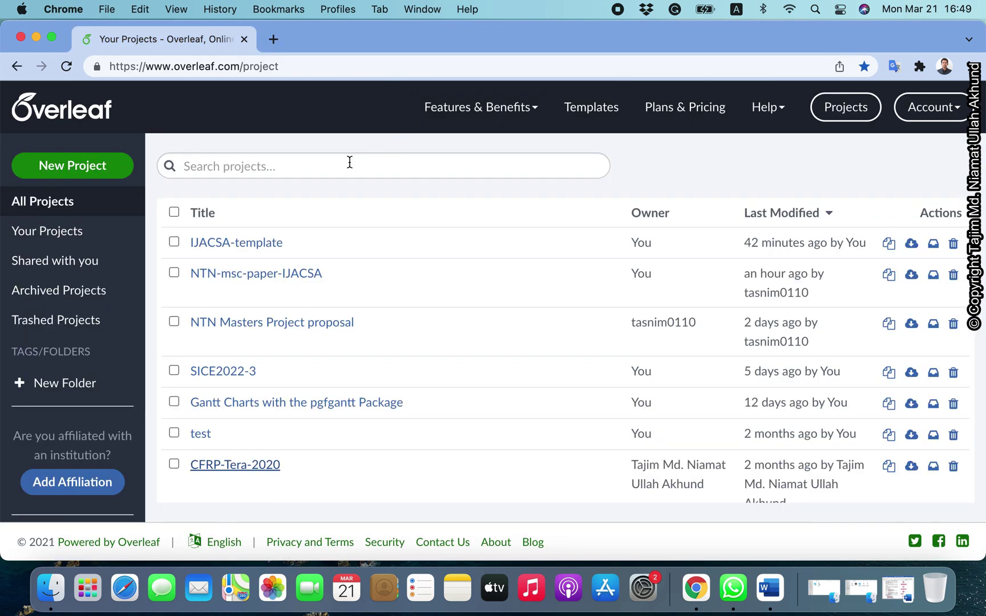
- Open the SICE2022-3 project in a new tab and expand its PDF preview to replace the source editor
left_click(236, 377, "super")
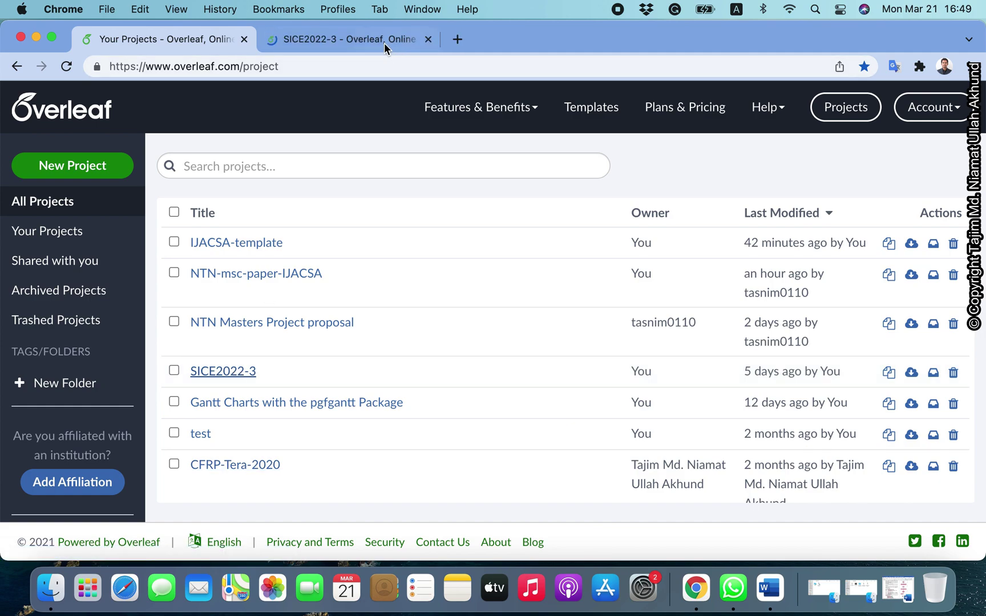
left_click(384, 45)
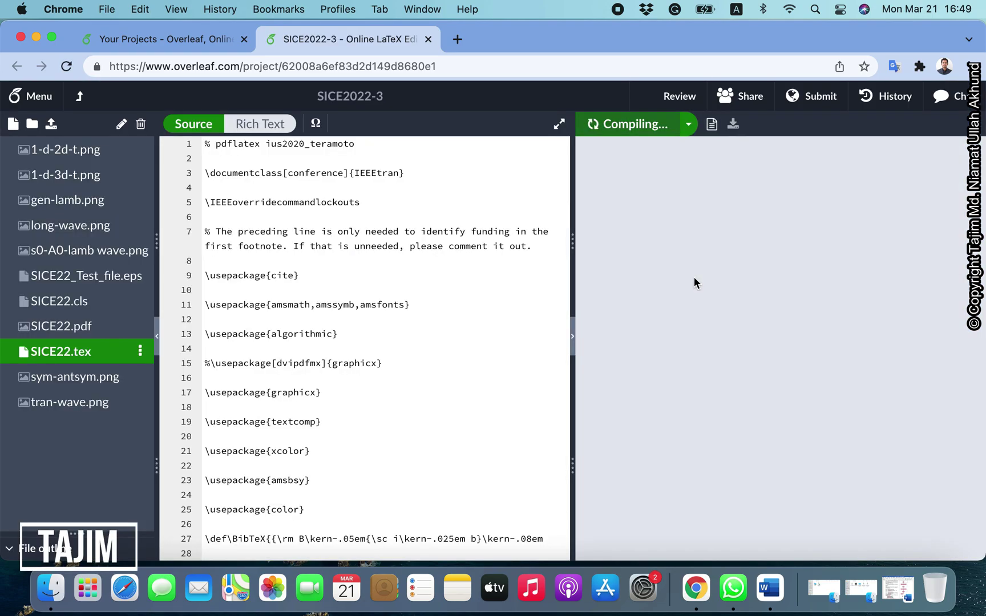
left_click(975, 125)
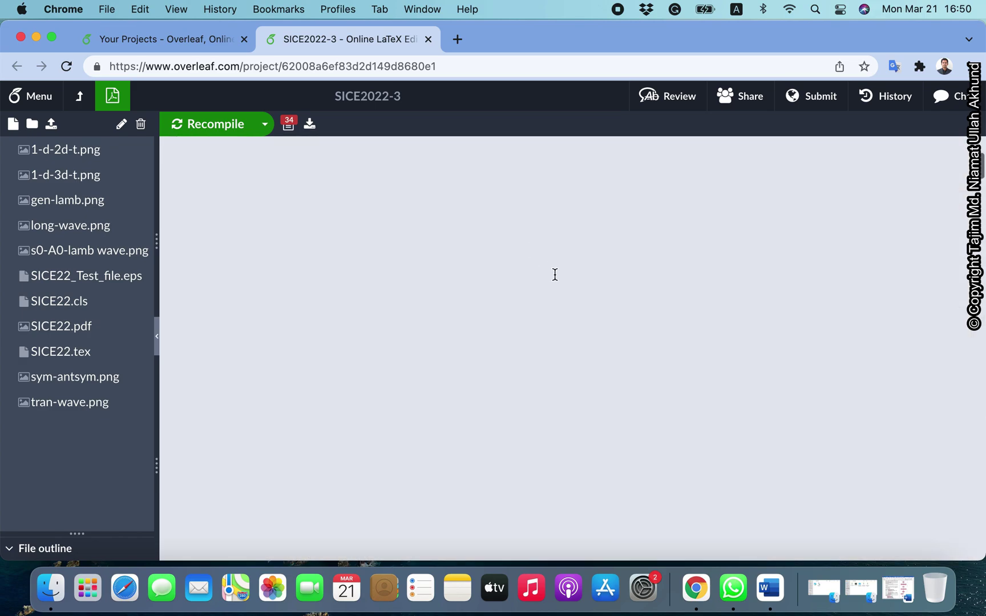
- Review the compiled SICE2022-3 paper from title to references, including its equations and figures, and close the project's tab
scroll(545, 298, "up", 4)
scroll(545, 274, "up", 2)
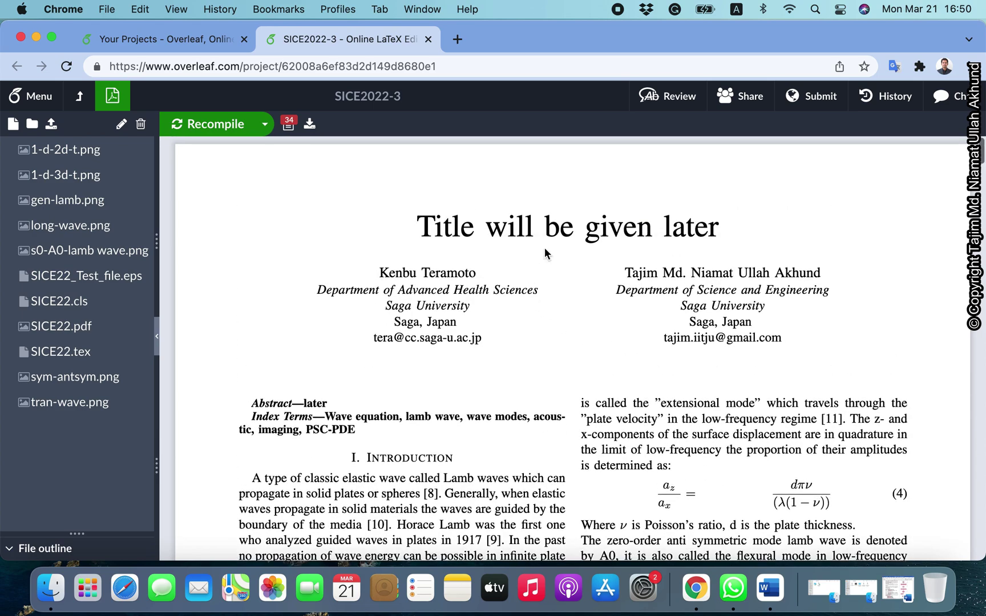
scroll(474, 321, "down", 3)
scroll(473, 321, "up", 3)
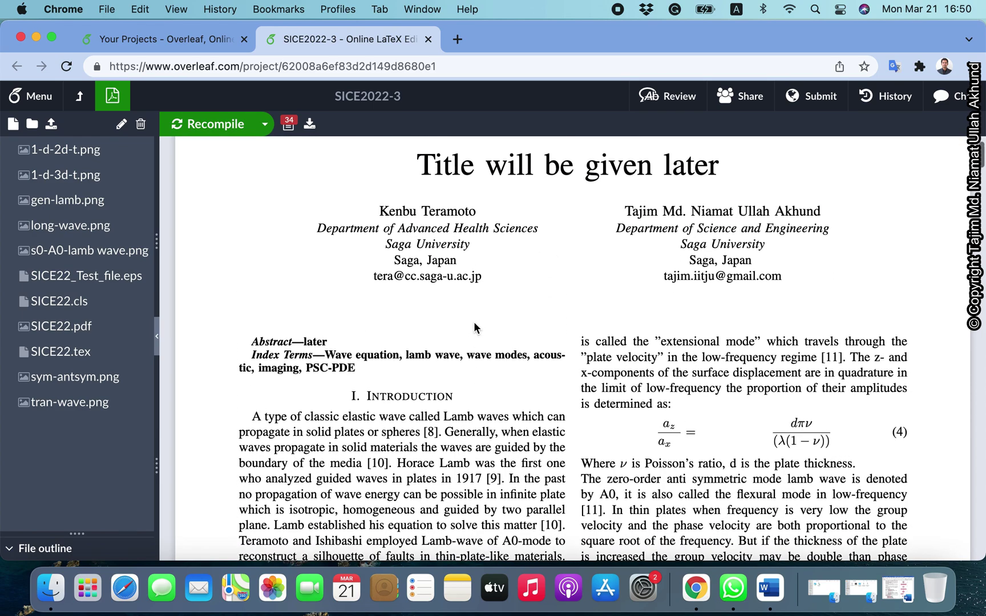
scroll(474, 324, "down", 10)
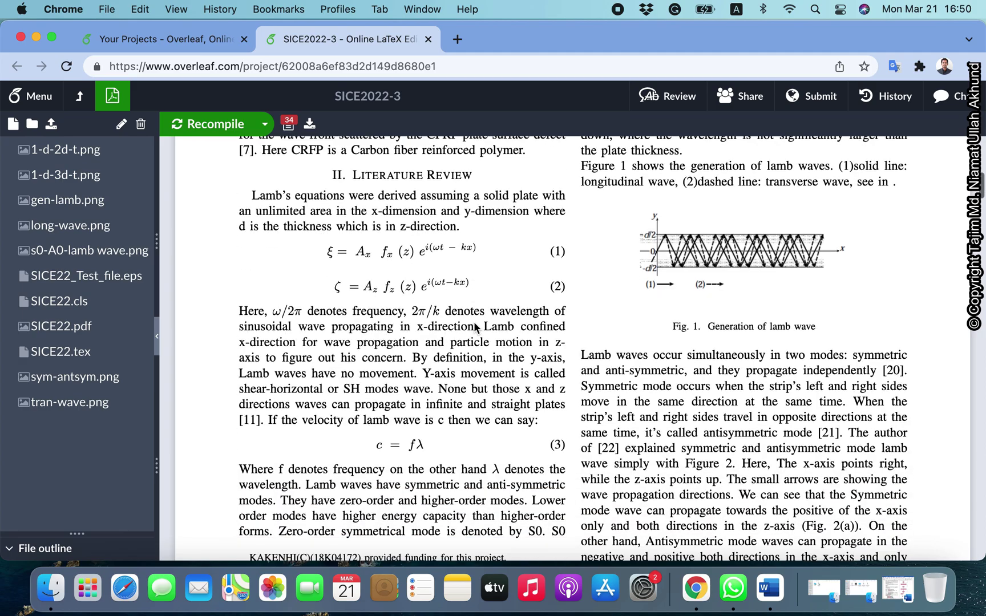
scroll(474, 322, "down", 20)
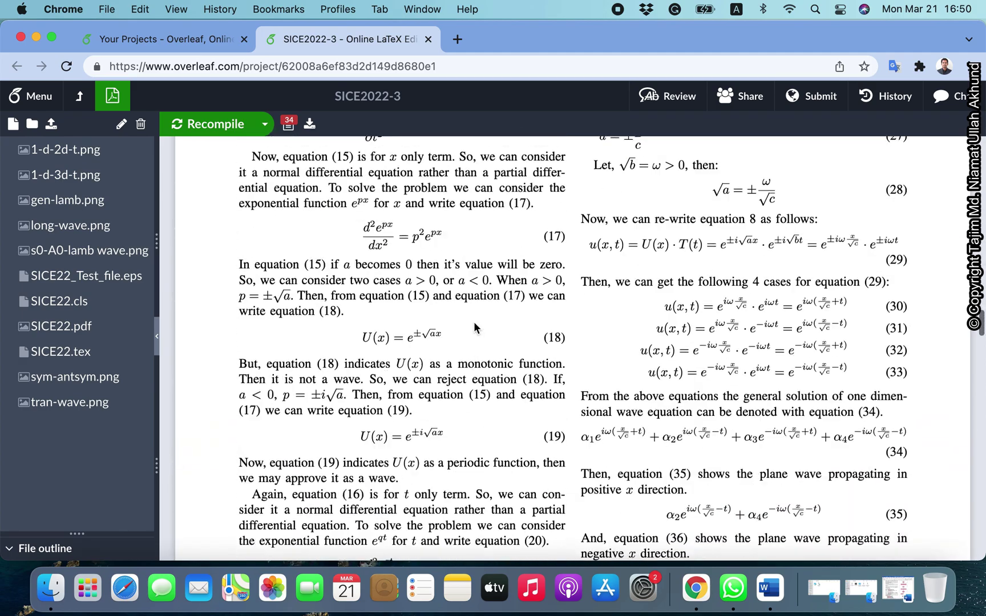
scroll(373, 419, "down", 2)
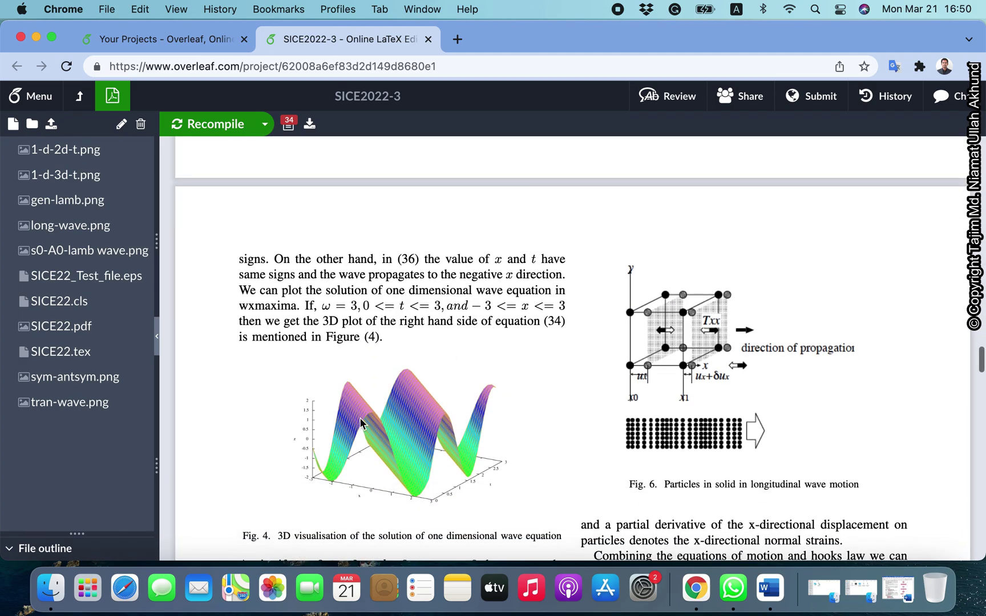
scroll(387, 394, "down", 3)
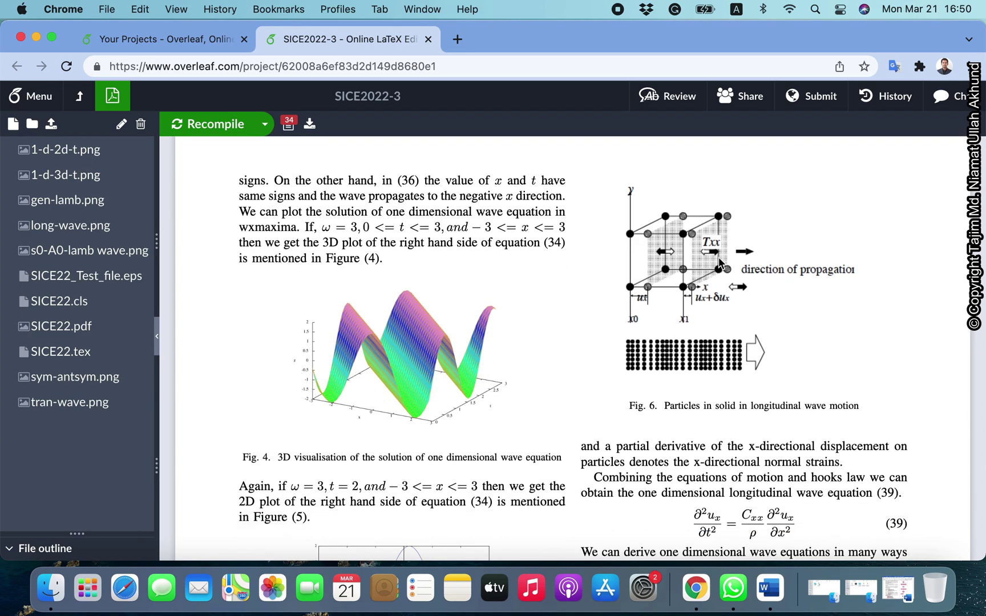
scroll(492, 342, "down", 15)
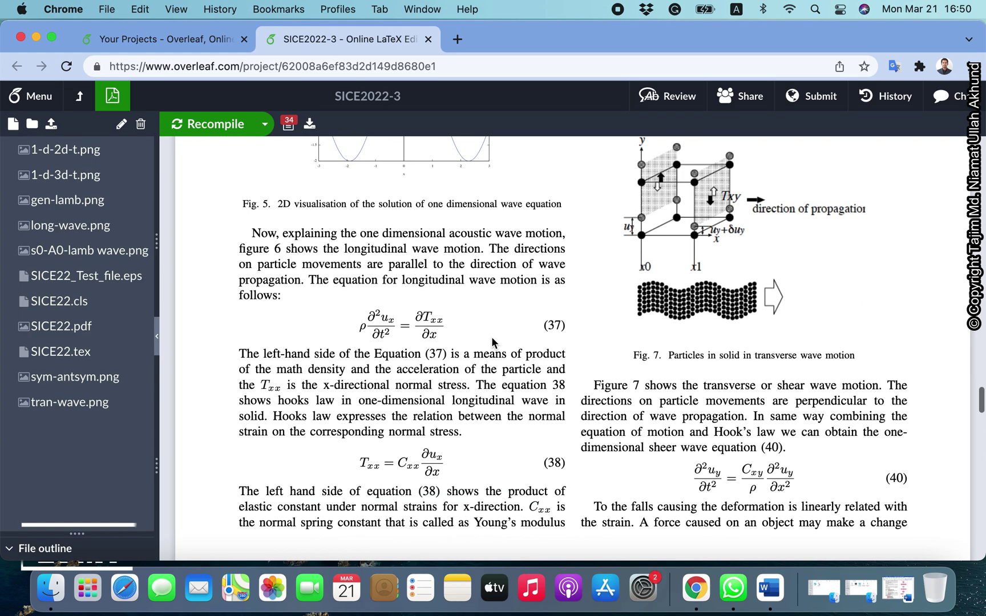
scroll(500, 398, "down", 15)
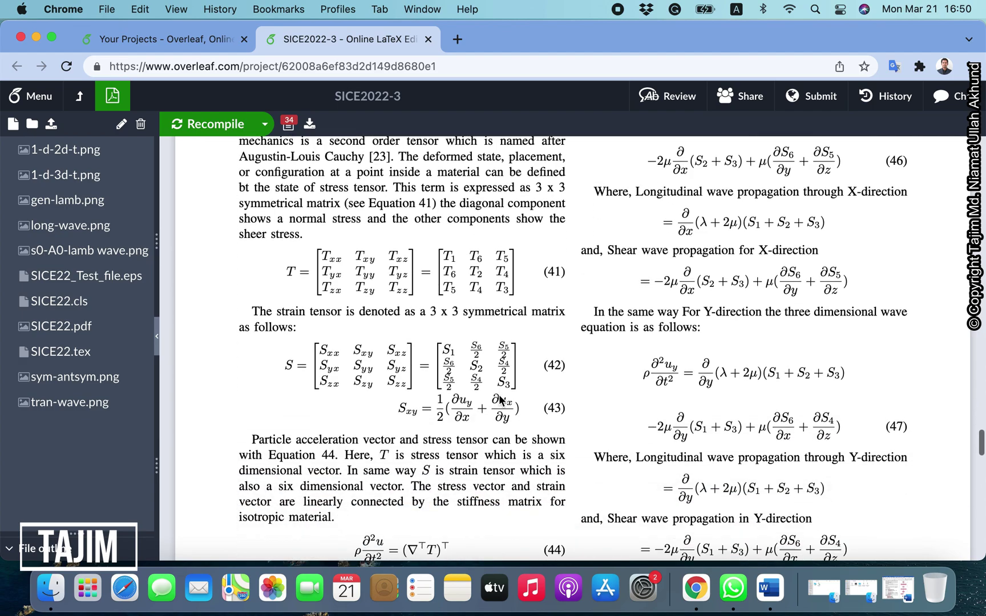
scroll(742, 356, "down", 10)
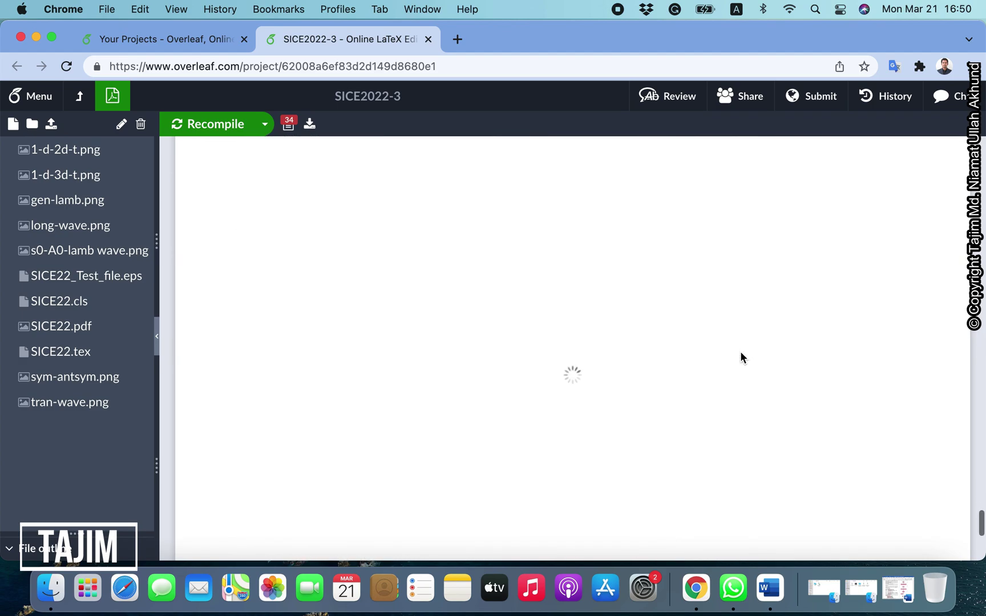
scroll(740, 353, "down", 10)
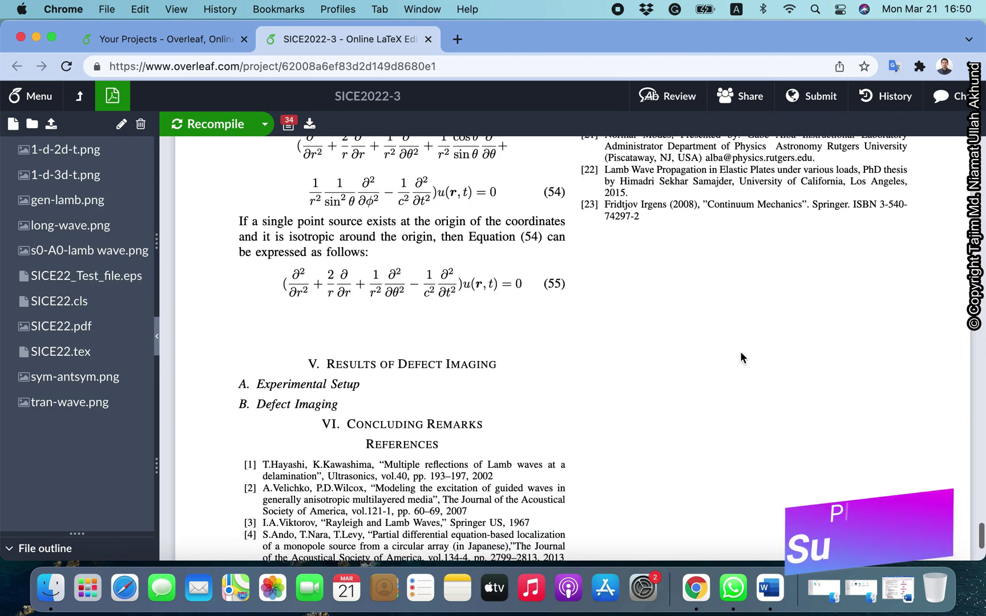
scroll(606, 380, "up", 4)
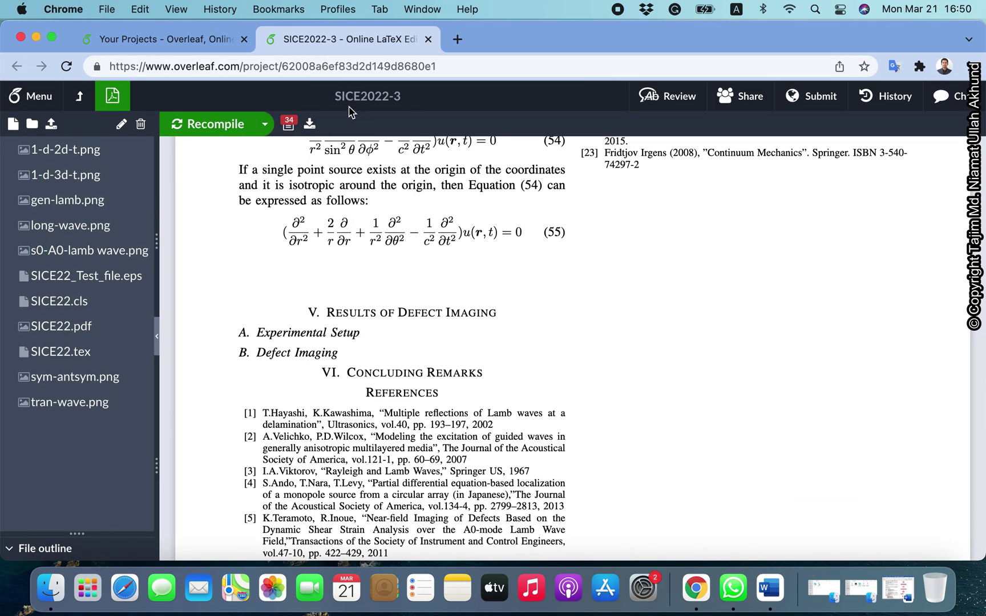
left_click(429, 39)
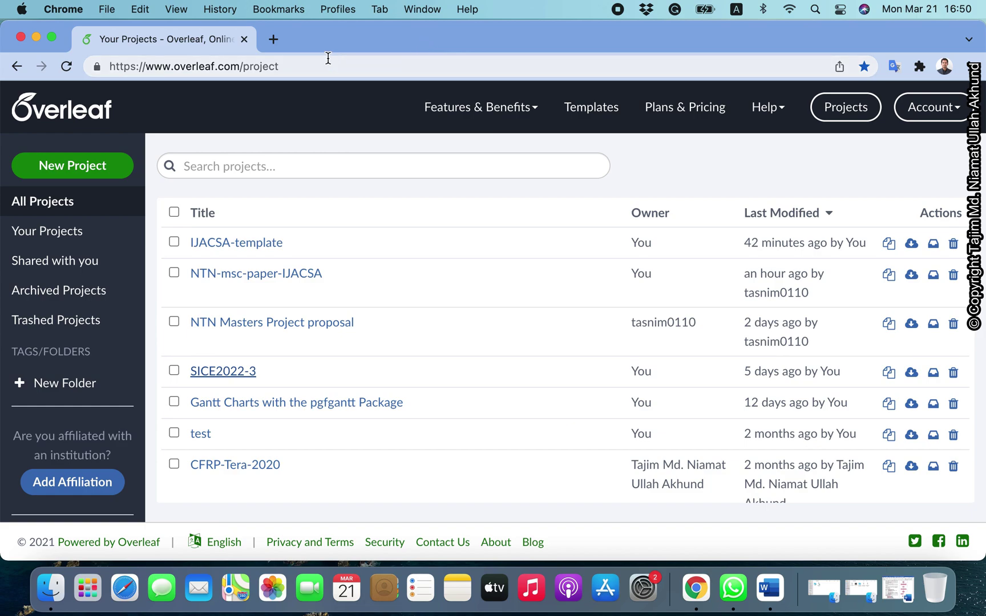
- Open a new Chrome tab, then restore the solar panel paper in Word for a brief look and minimize it again
left_click(273, 40)
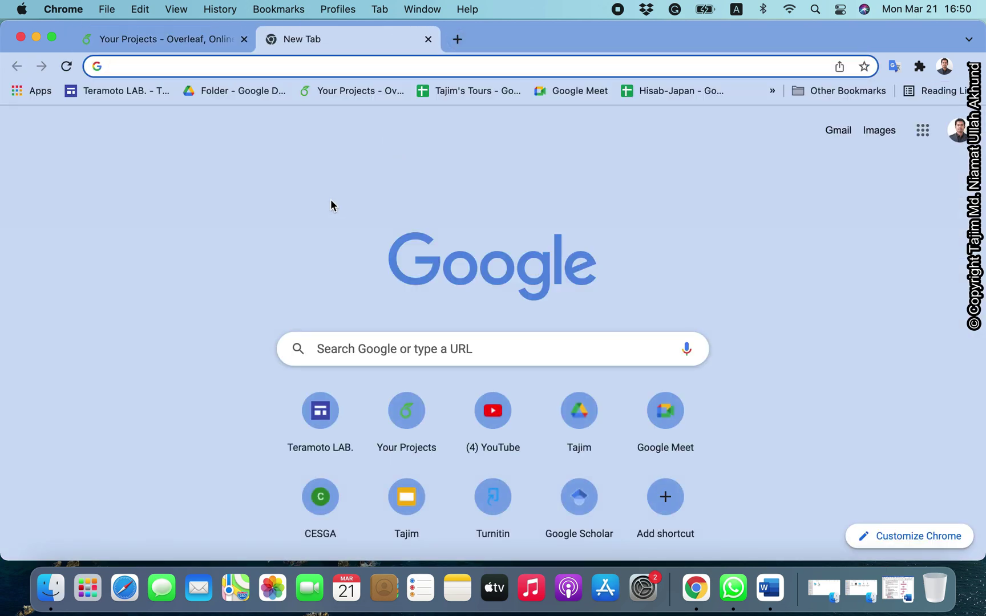
left_click(767, 596)
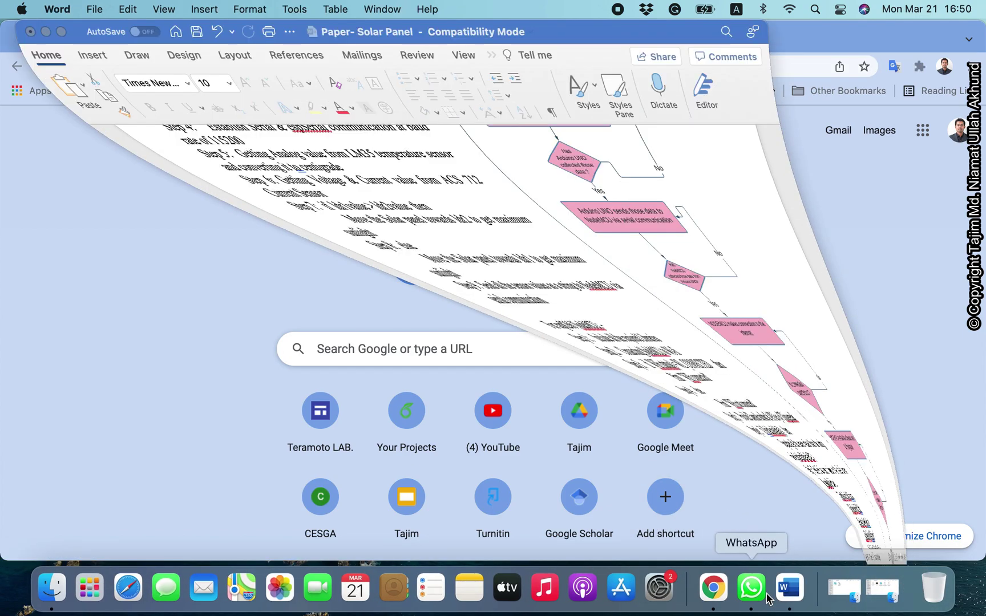
scroll(434, 408, "up", 10)
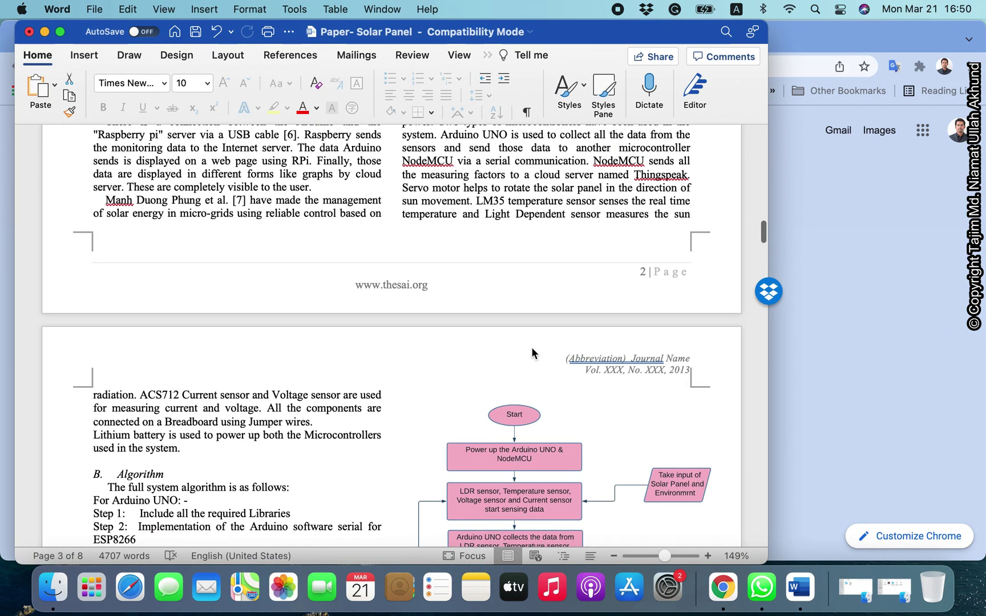
scroll(532, 347, "down", 3)
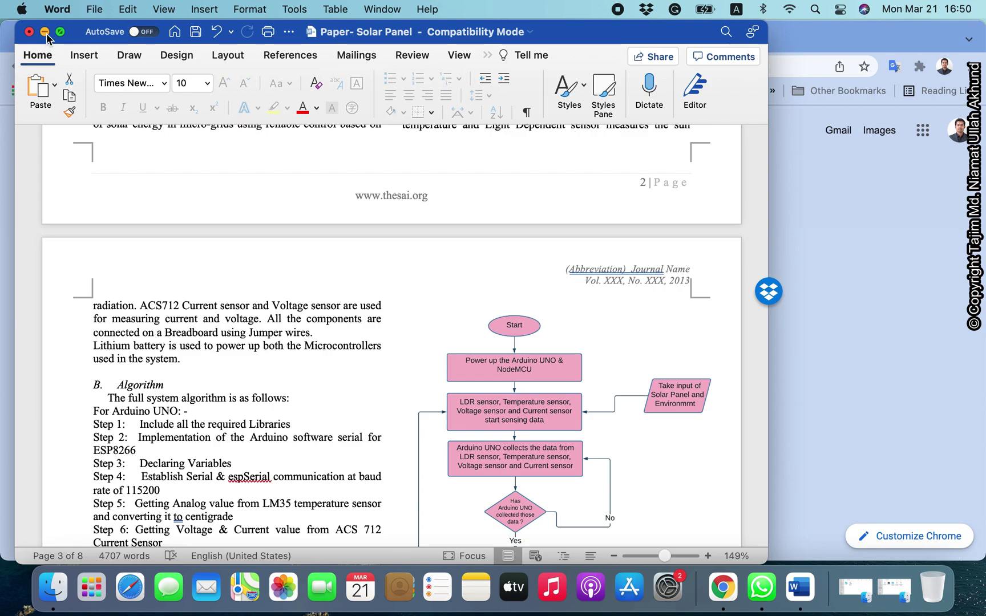
left_click(45, 34)
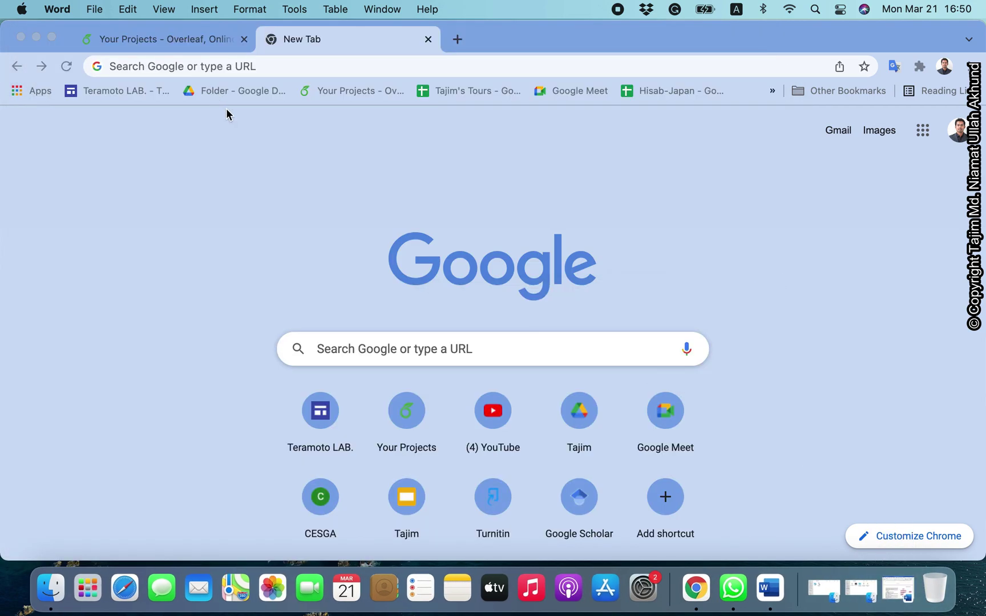
- Search Google for ijaca, open the International Journal of Applied and Creative Arts result and return to the search results
left_click(347, 61)
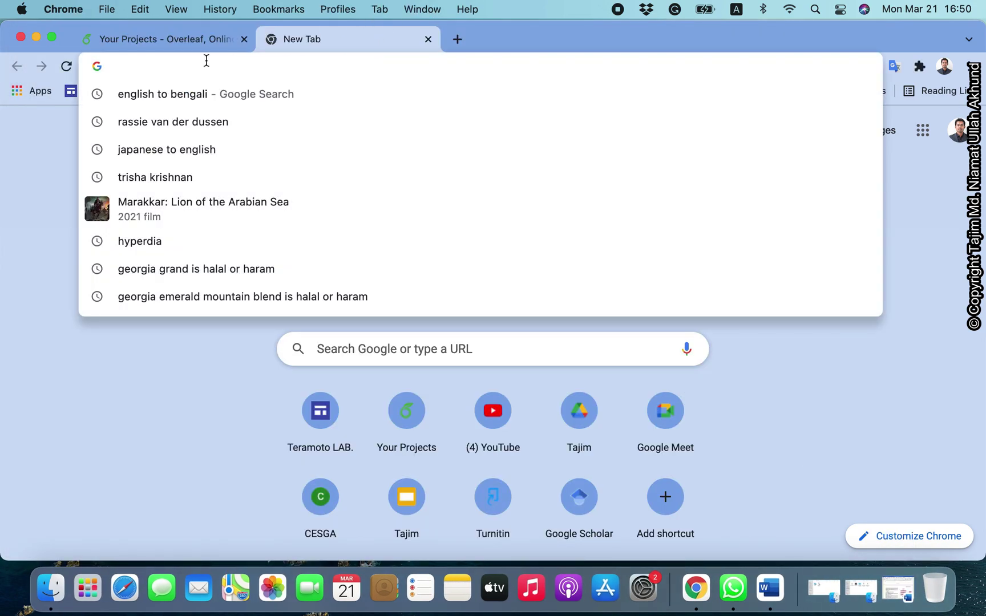
left_click(40, 170)
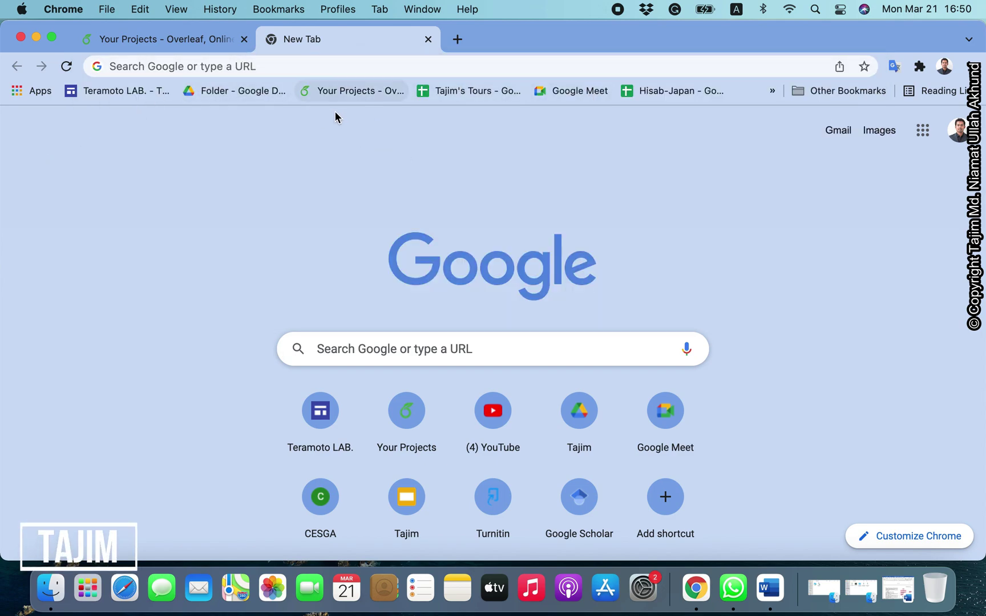
left_click(235, 67)
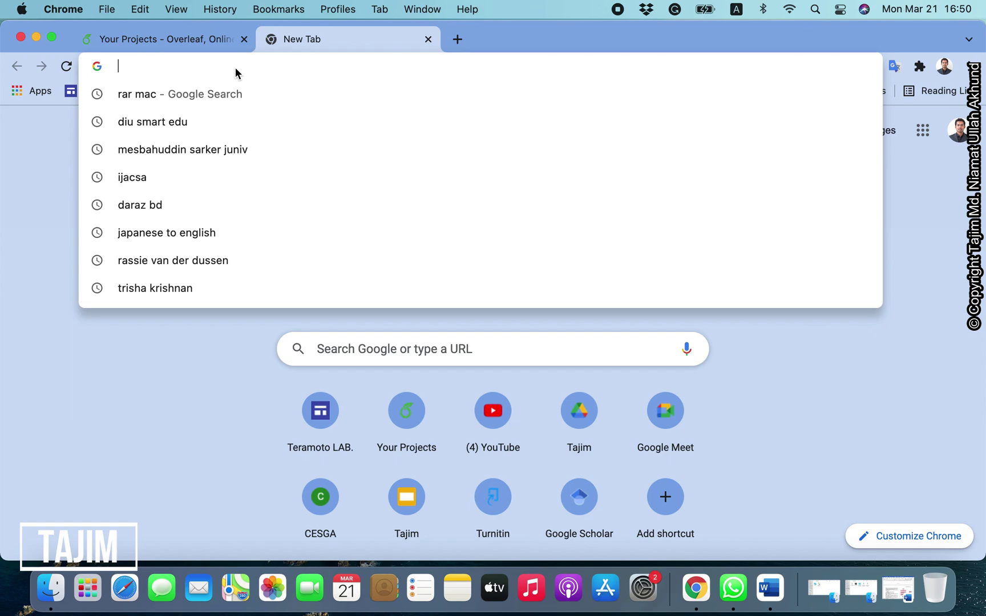
type("ijaca")
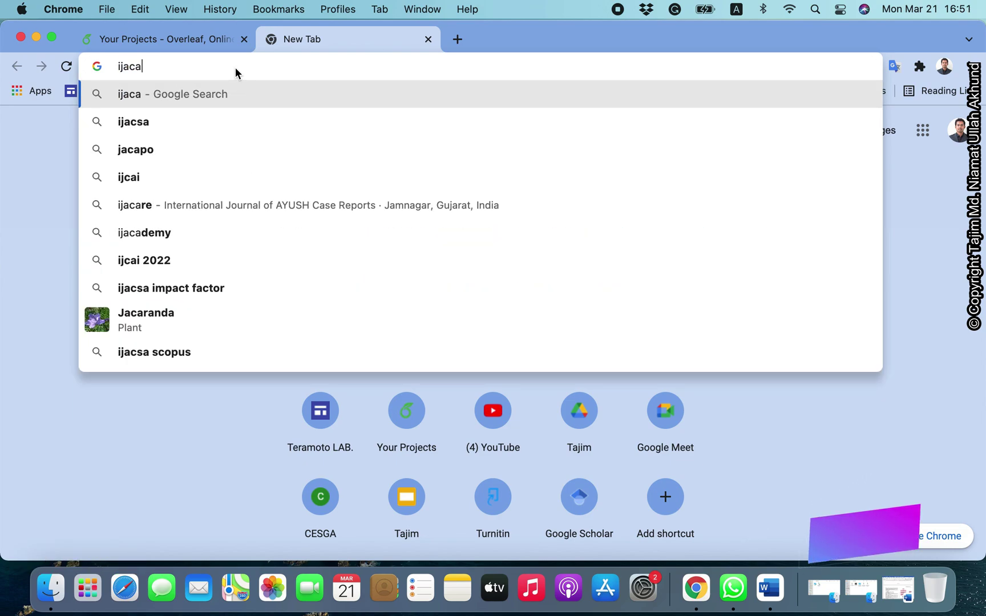
key("Return")
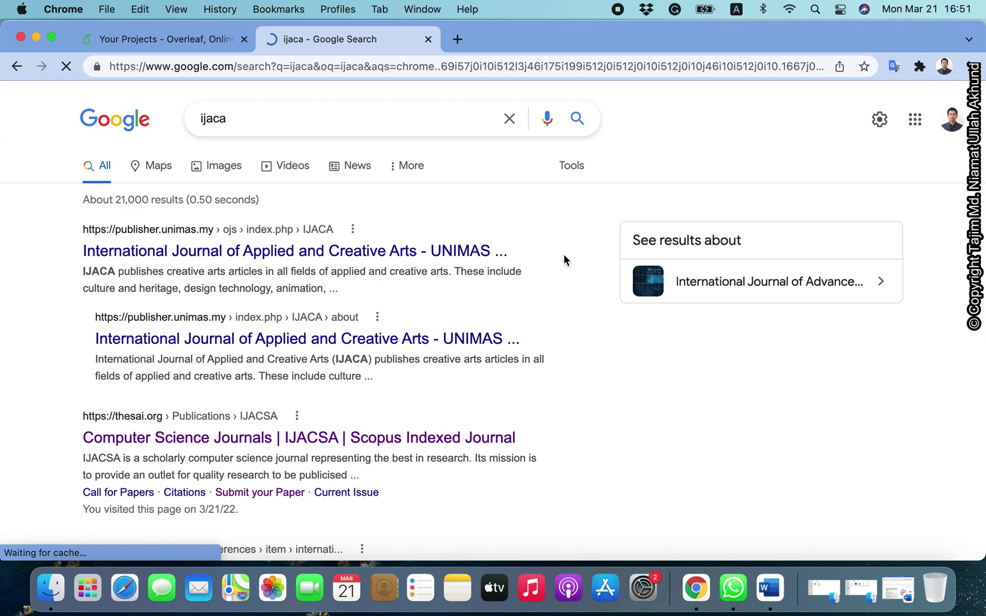
left_click(442, 251)
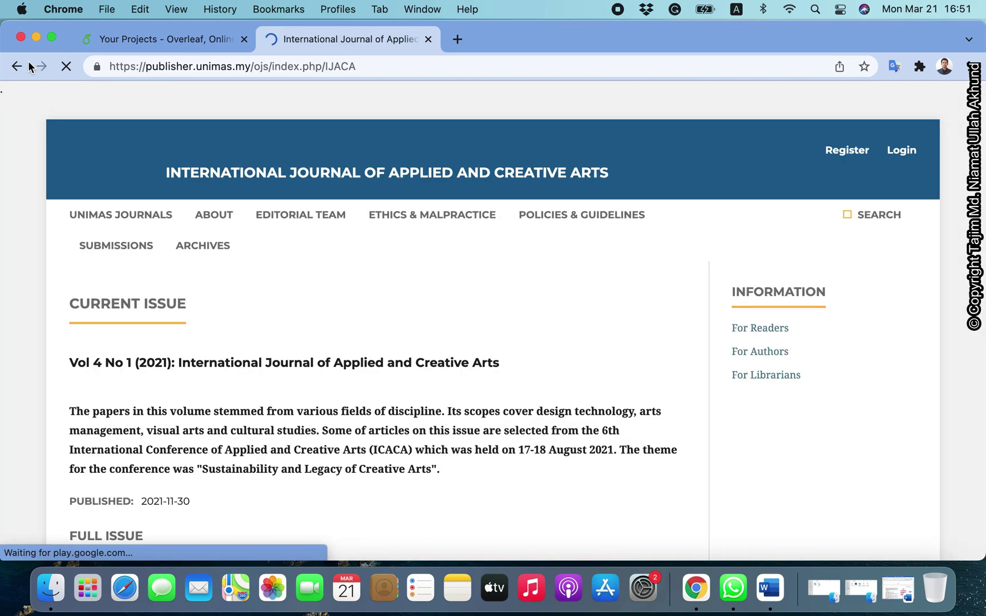
left_click(18, 67)
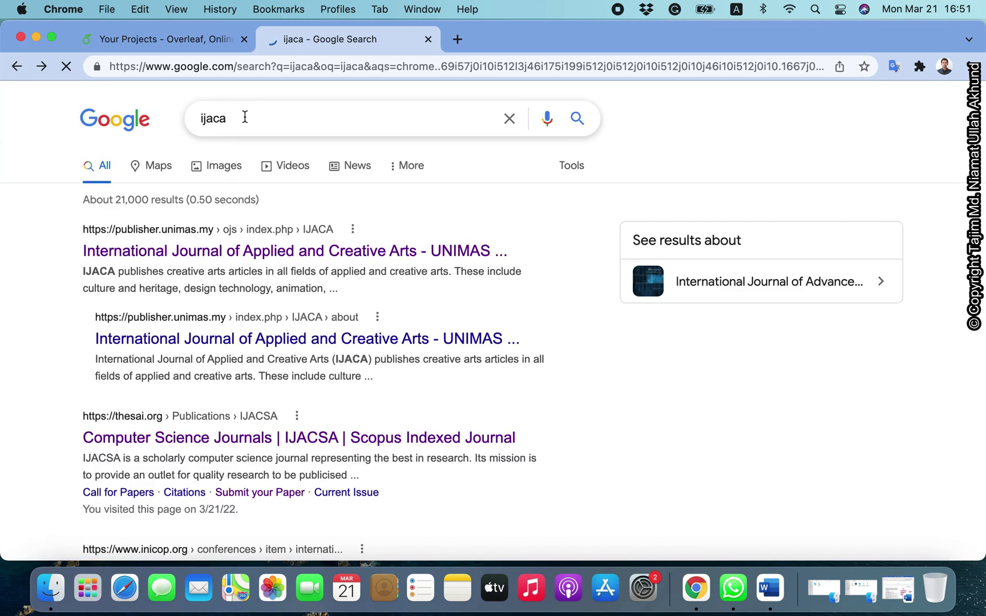
- Search Google for IJACSA and open the journal's page on thesai.org
left_click_drag(242, 119, 132, 116)
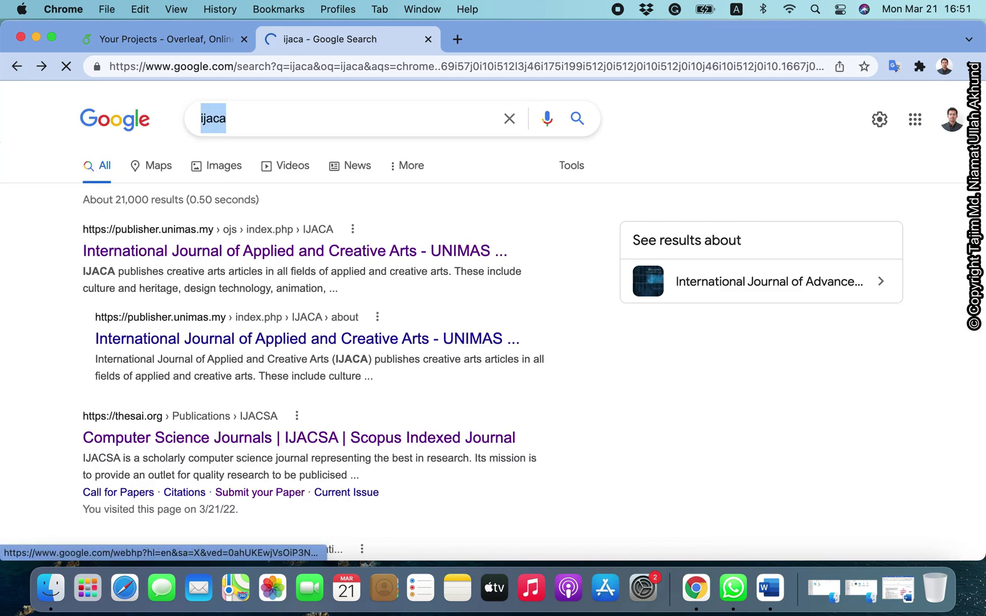
type("IJACSA")
key("Return")
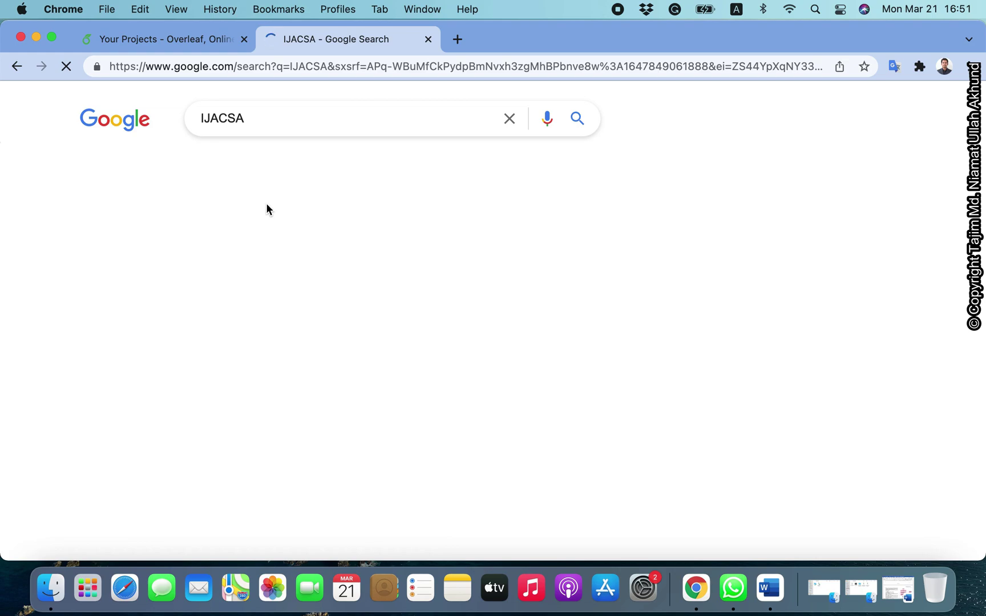
left_click(238, 254)
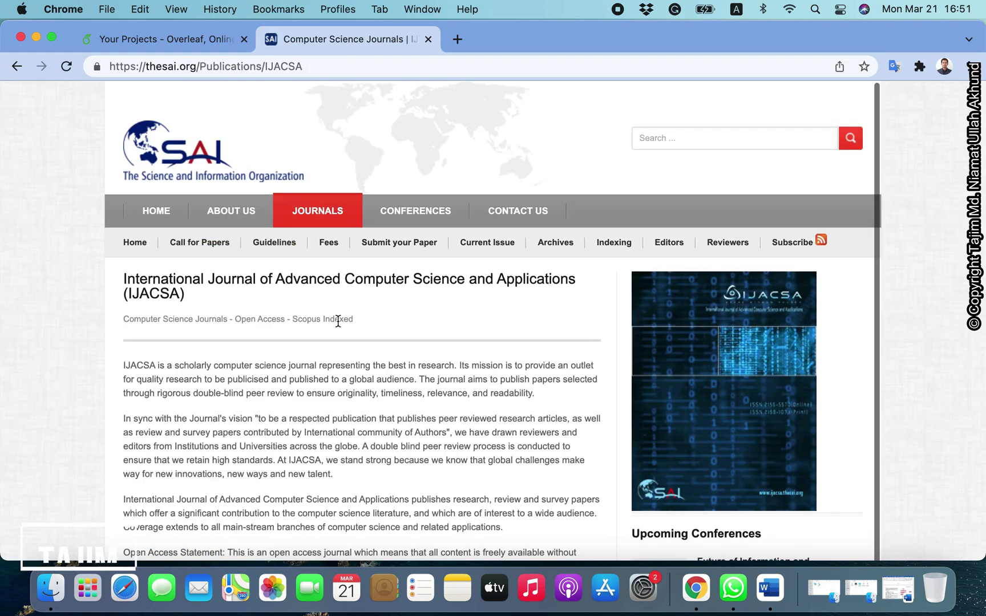
- Look through the IJACSA journal page, then open its author guidelines and find the Latex Paper Format under Submission Guidelines
scroll(532, 310, "down", 3)
scroll(532, 313, "down", 1)
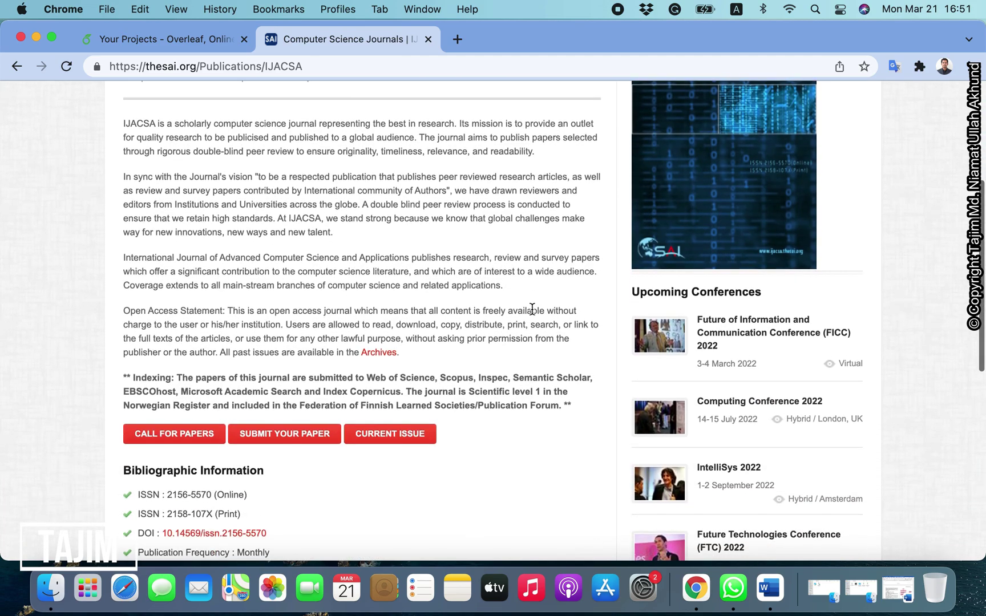
scroll(532, 308, "down", 6)
scroll(532, 308, "up", 15)
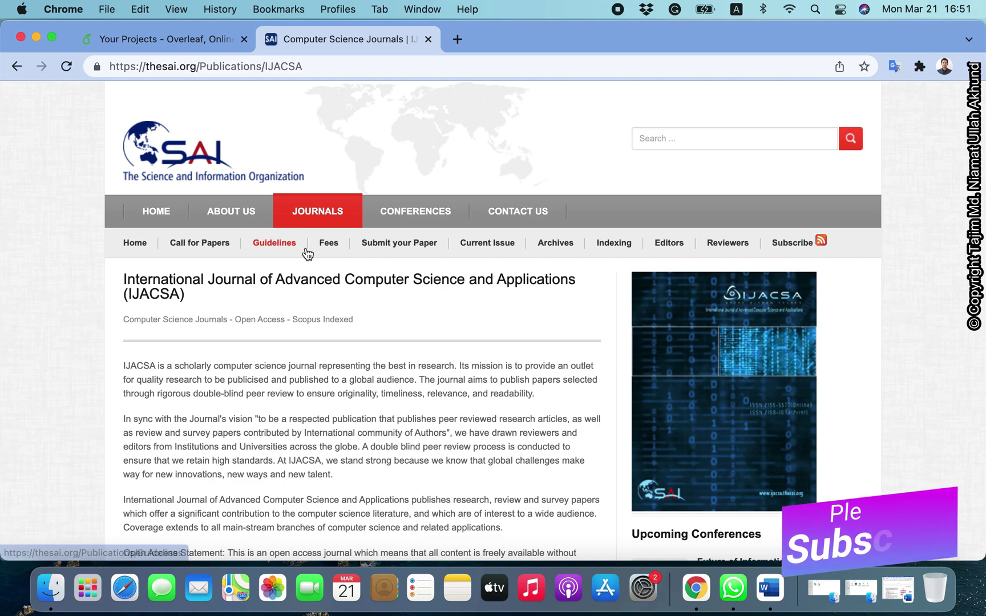
left_click(287, 245)
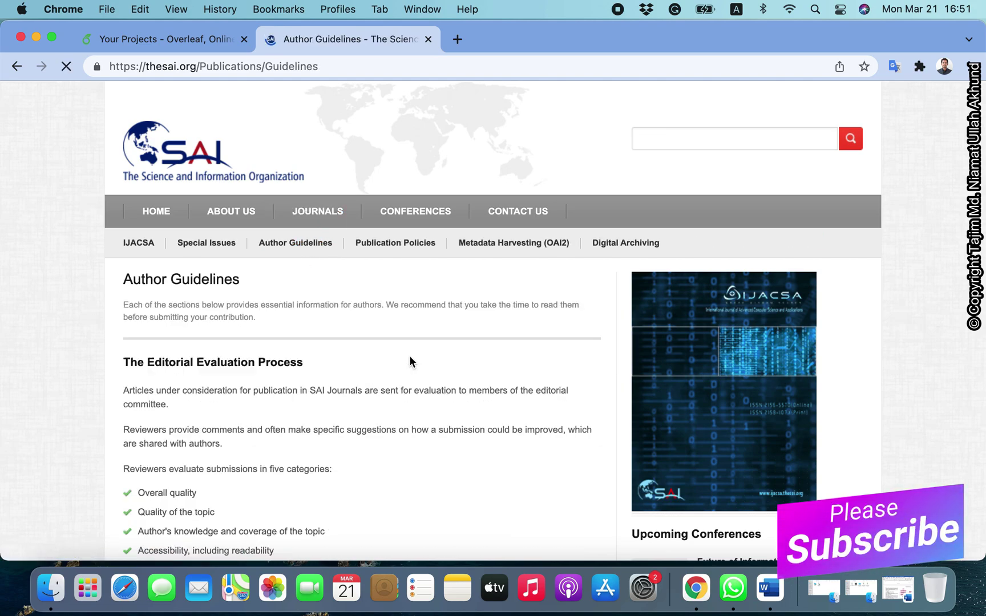
scroll(411, 362, "down", 7)
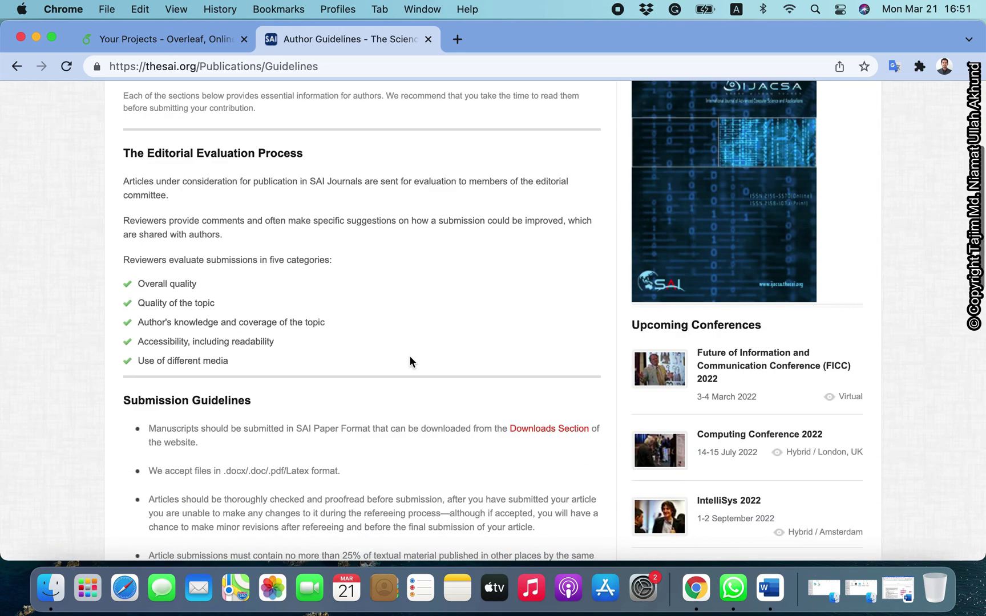
scroll(409, 355, "down", 3)
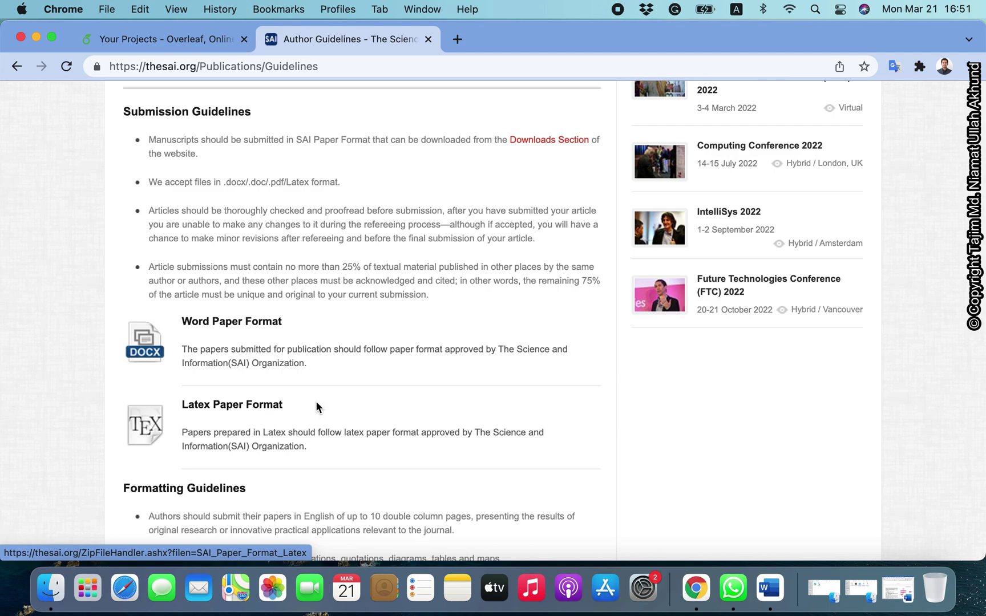
- Download the SAI Latex Paper Format zip from the author guidelines and upload it to Overleaf as a new project
left_click(258, 406)
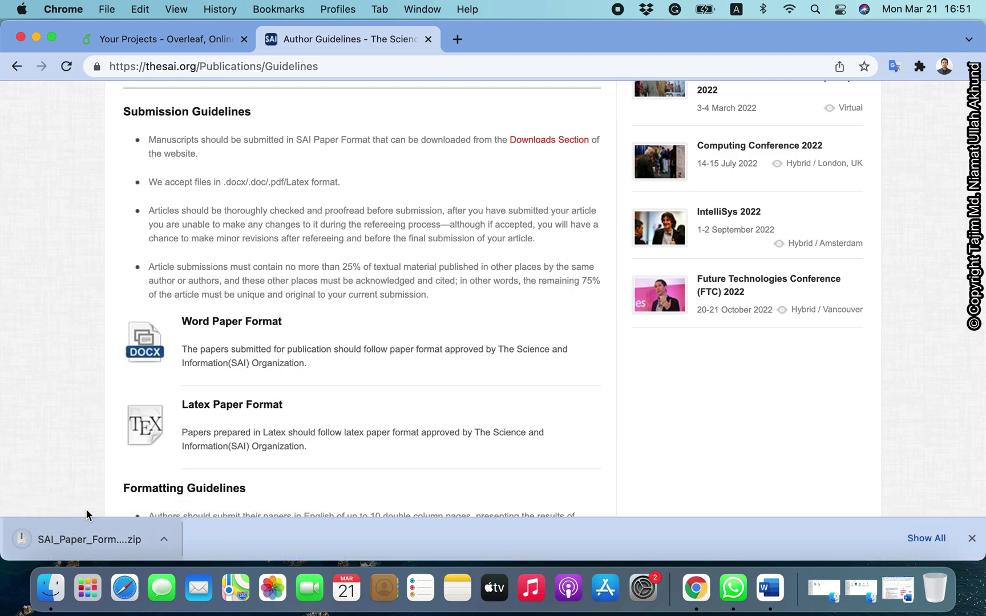
left_click(180, 45)
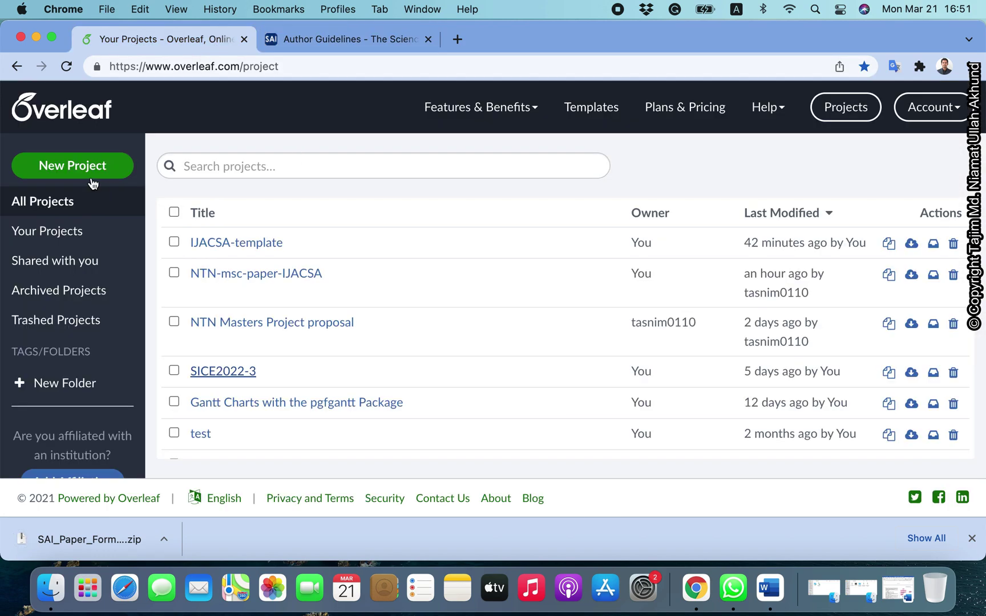
left_click(73, 166)
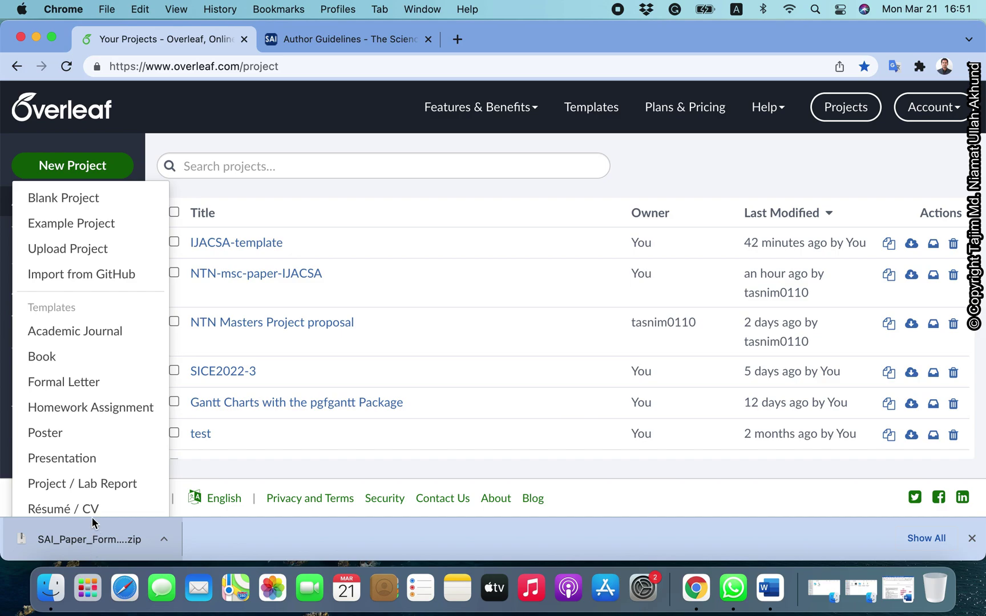
left_click(79, 254)
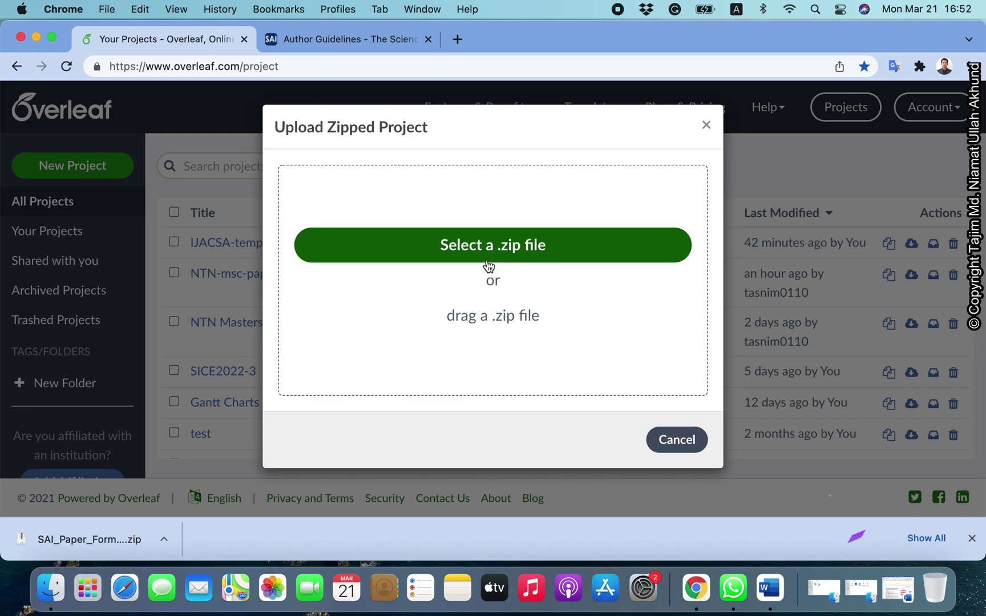
left_click_drag(79, 547, 254, 399)
left_click_drag(332, 355, 488, 268)
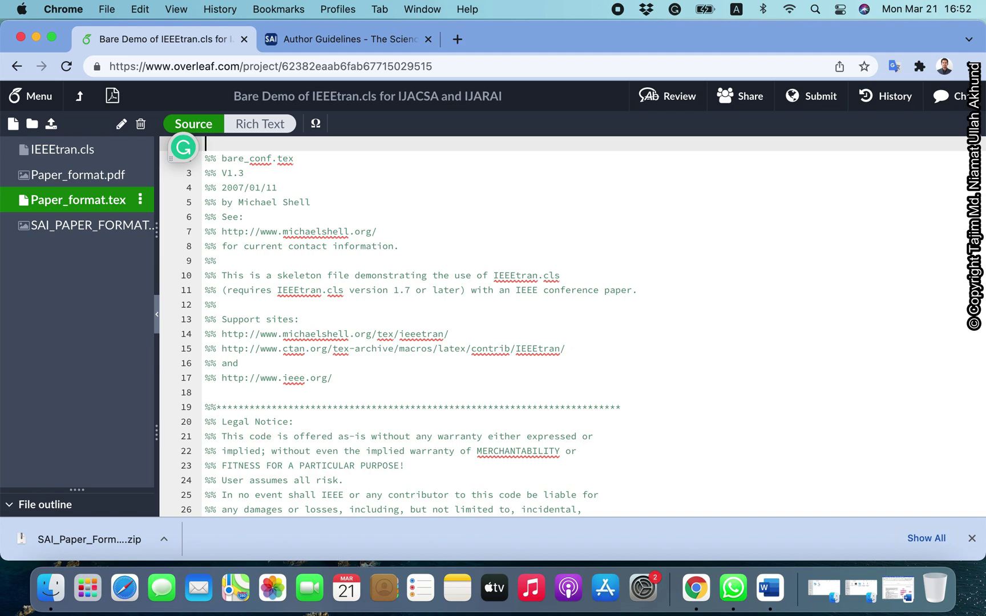
- Show the compiled PDF beside the source of Paper_format.tex and look over the template's page layout
left_click(942, 124)
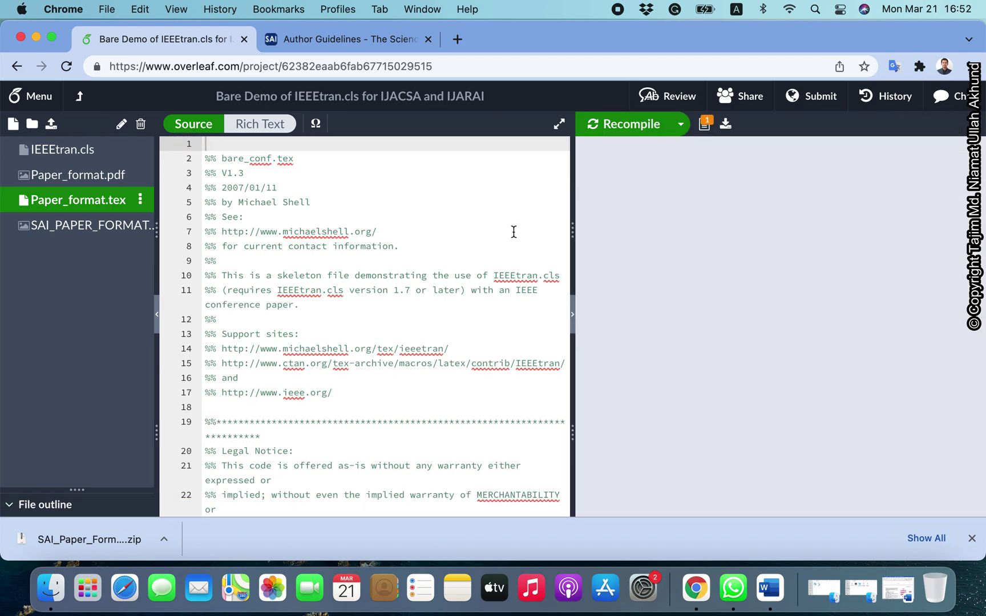
scroll(638, 378, "down", 5)
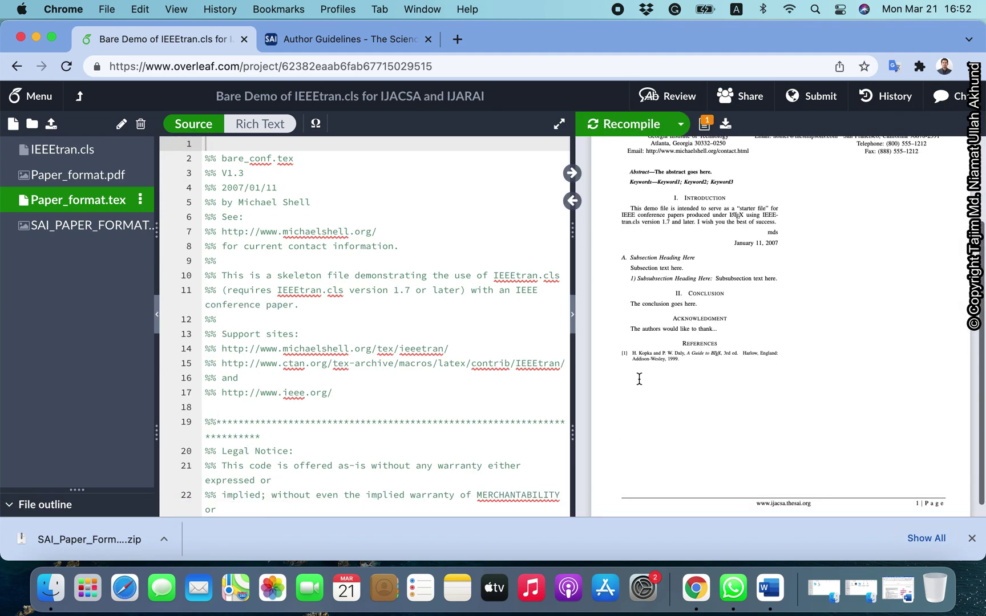
scroll(702, 343, "up", 5)
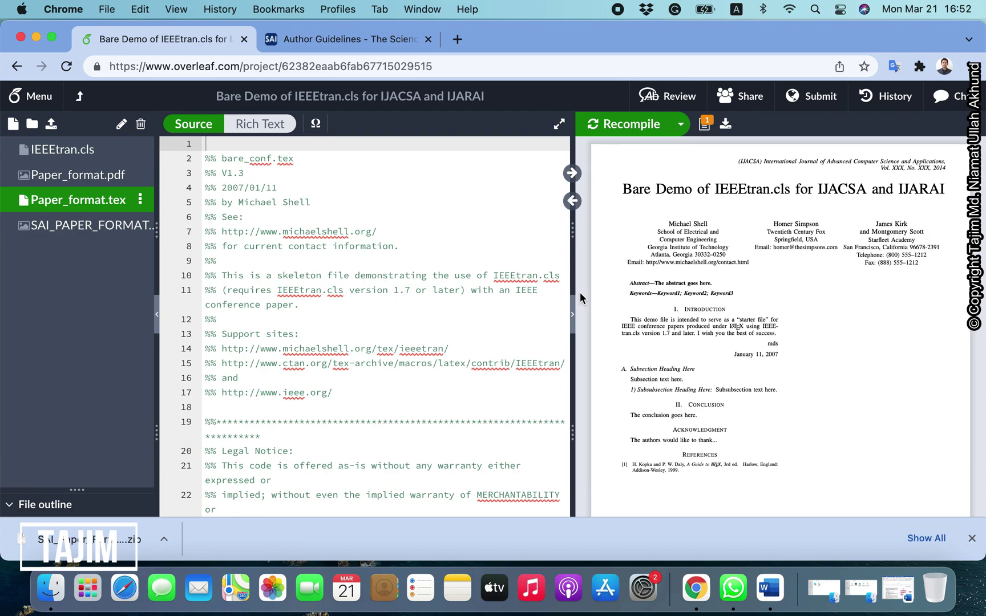
- Open a new browser tab, then return to the Overleaf project and look over the PDF preview again
left_click(457, 39)
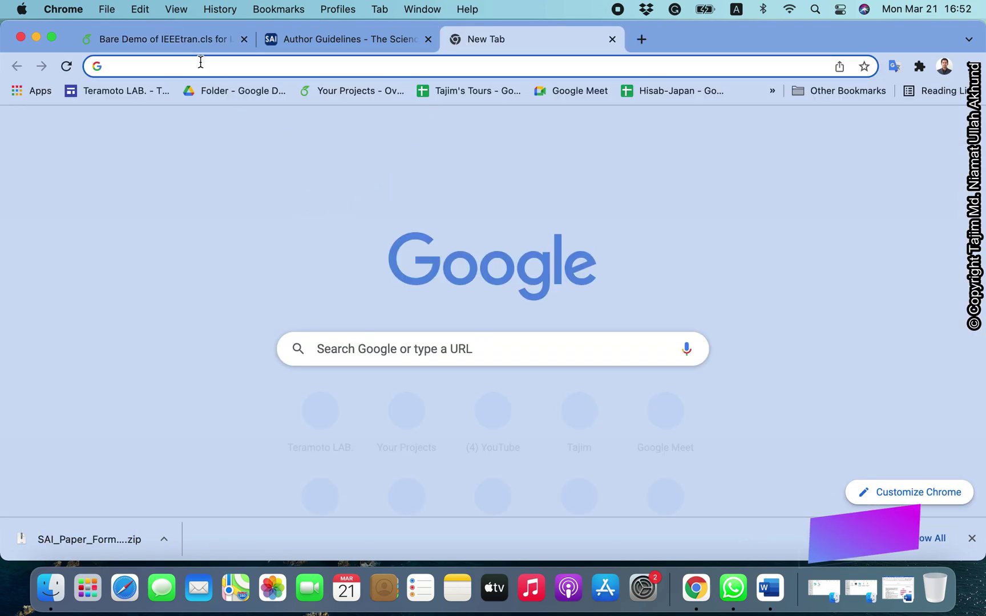
left_click(185, 45)
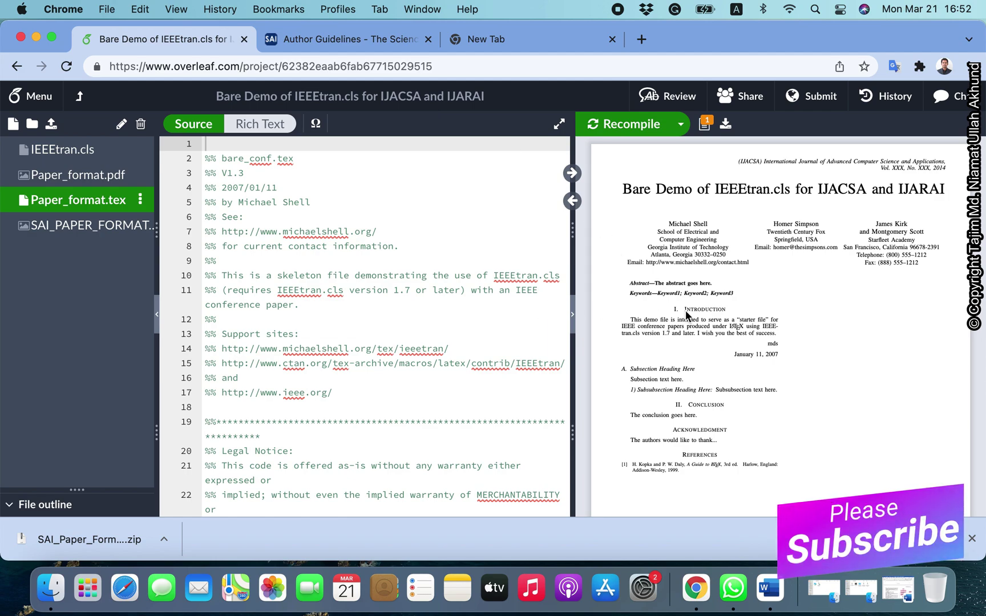
scroll(845, 322, "down", 3)
scroll(844, 322, "up", 3)
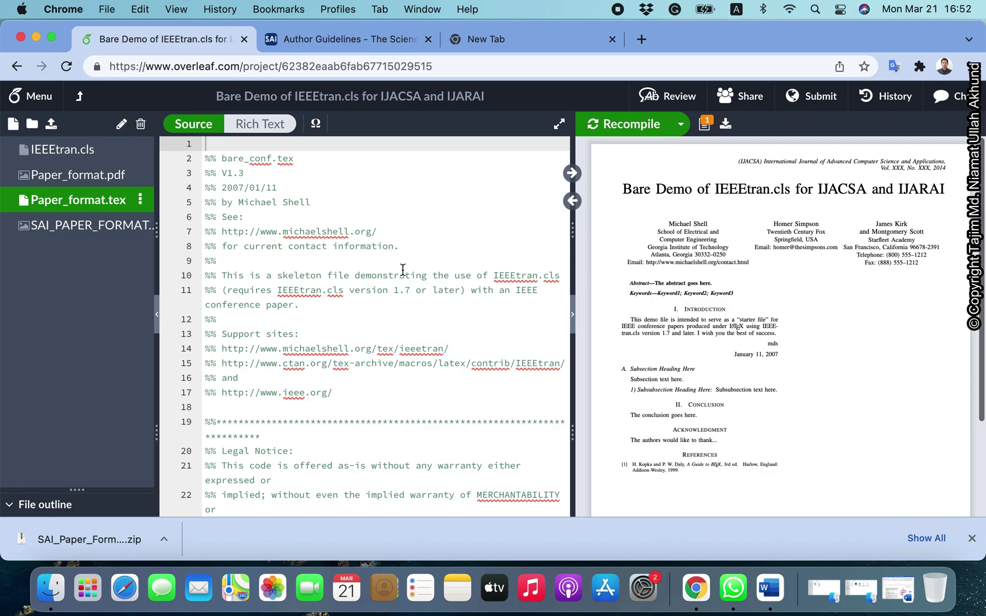
- Read through the preamble of Paper_format.tex, from the opening comments to the package, page style and header settings
scroll(403, 269, "down", 10)
scroll(403, 269, "down", 8)
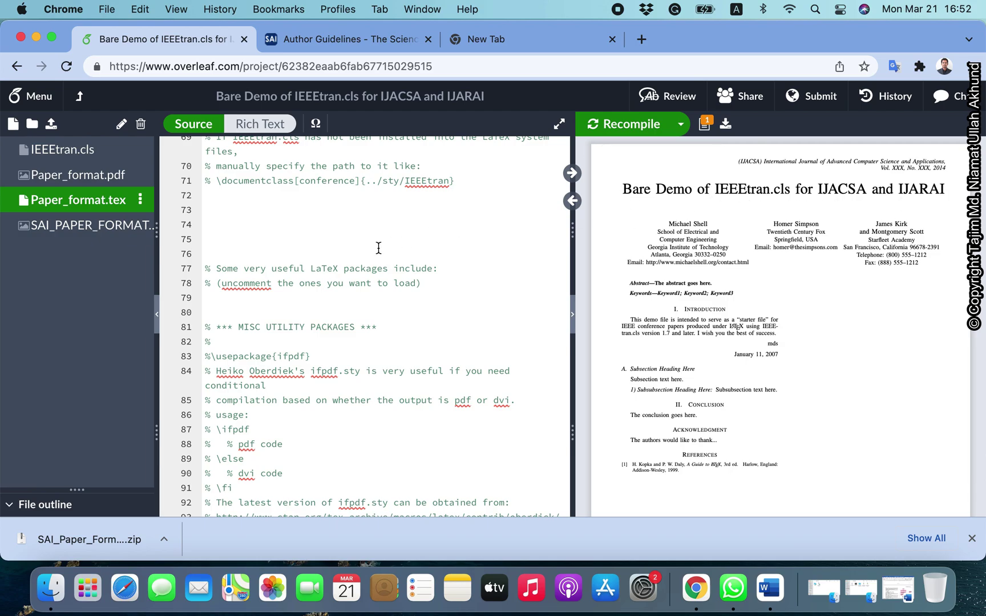
scroll(365, 254, "down", 15)
scroll(347, 262, "down", 20)
scroll(347, 262, "down", 20)
scroll(347, 262, "up", 8)
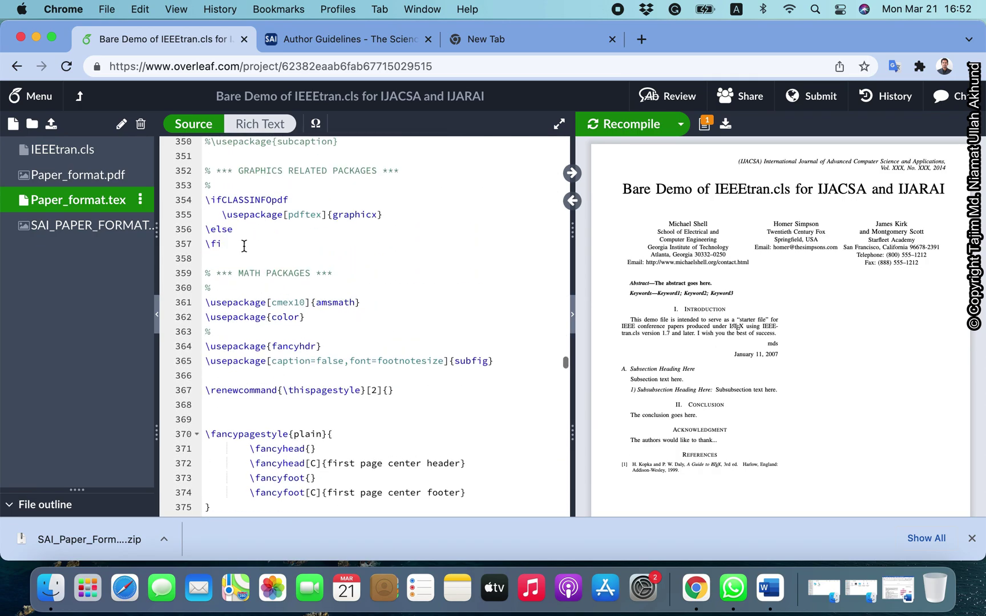
scroll(360, 343, "down", 8)
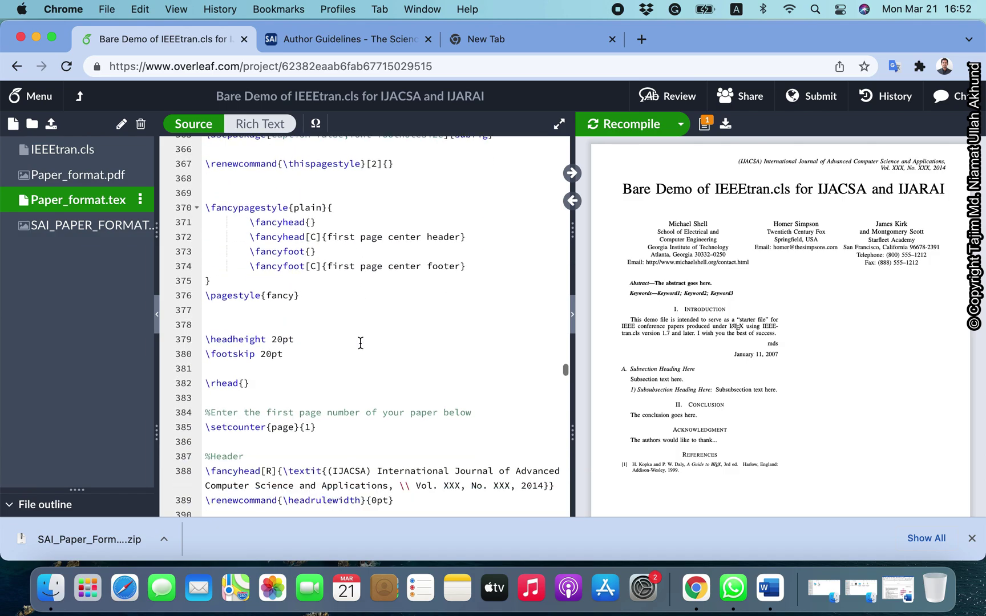
- Go back to the commented IEEEeqnarray and eqparbox notes, highlight them briefly, and read on through the caption and float package comments
scroll(351, 334, "up", 20)
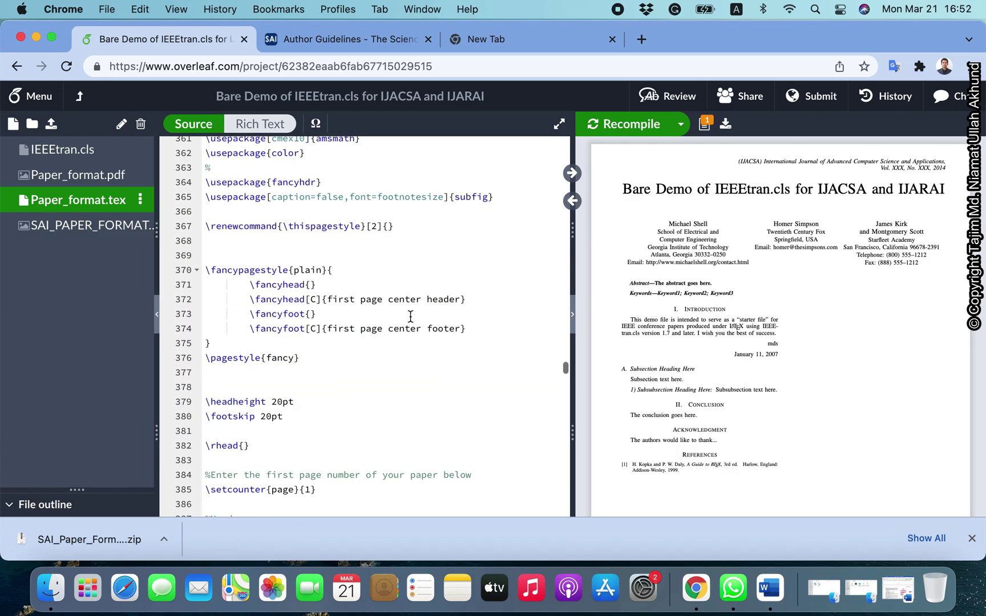
left_click_drag(206, 251, 349, 458)
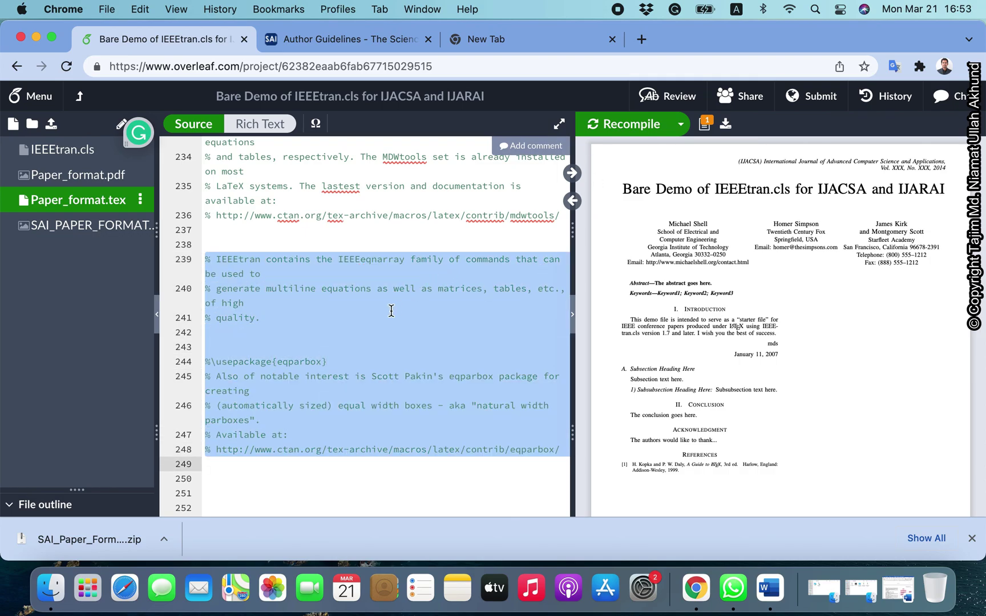
left_click(391, 311)
scroll(390, 311, "down", 10)
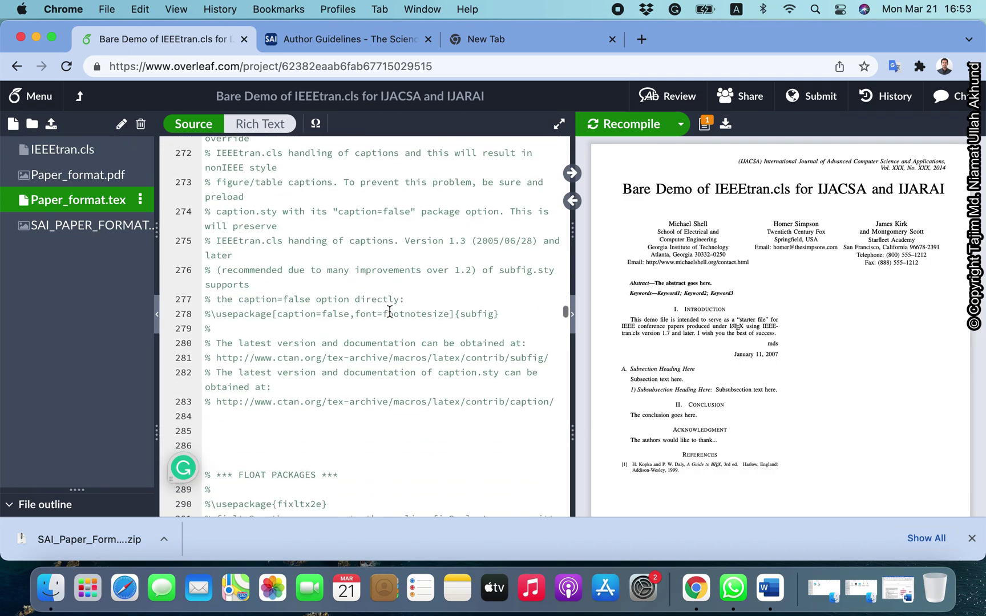
scroll(390, 311, "down", 4)
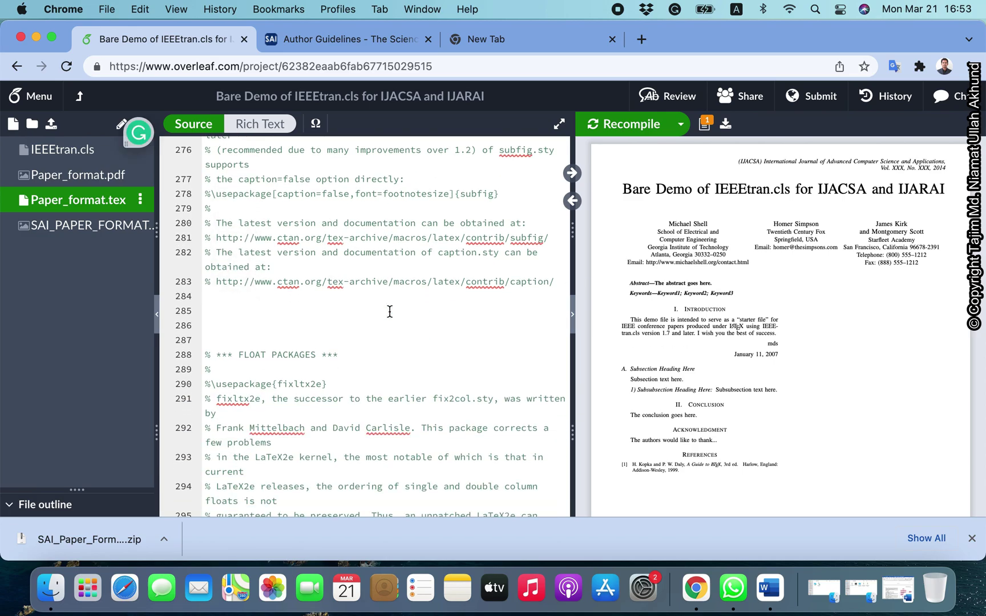
scroll(390, 311, "down", 10)
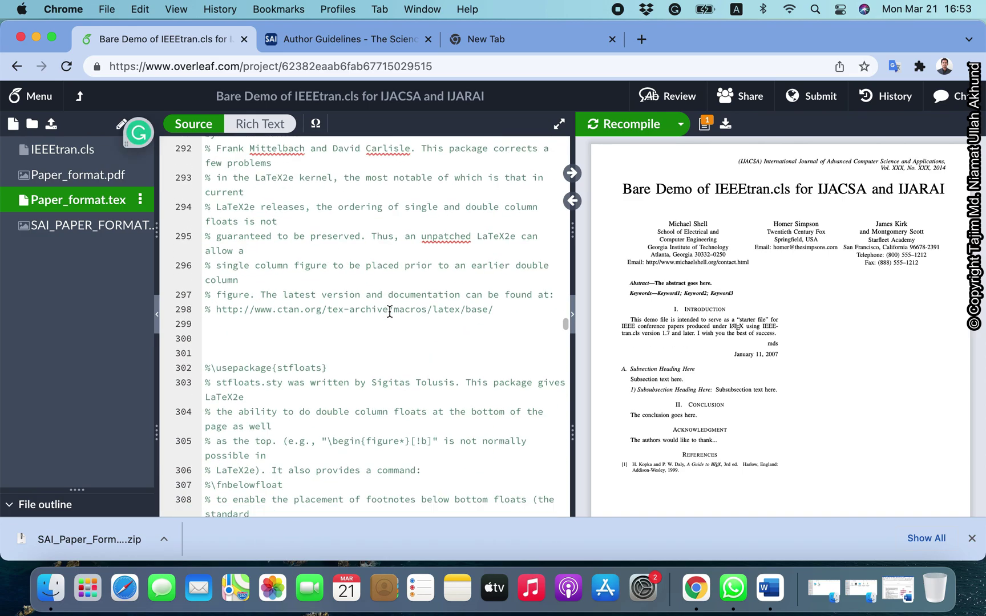
- Examine the fancy page style, header and footer definitions, and the title and author block in Paper_format.tex
scroll(390, 311, "down", 20)
scroll(390, 311, "down", 18)
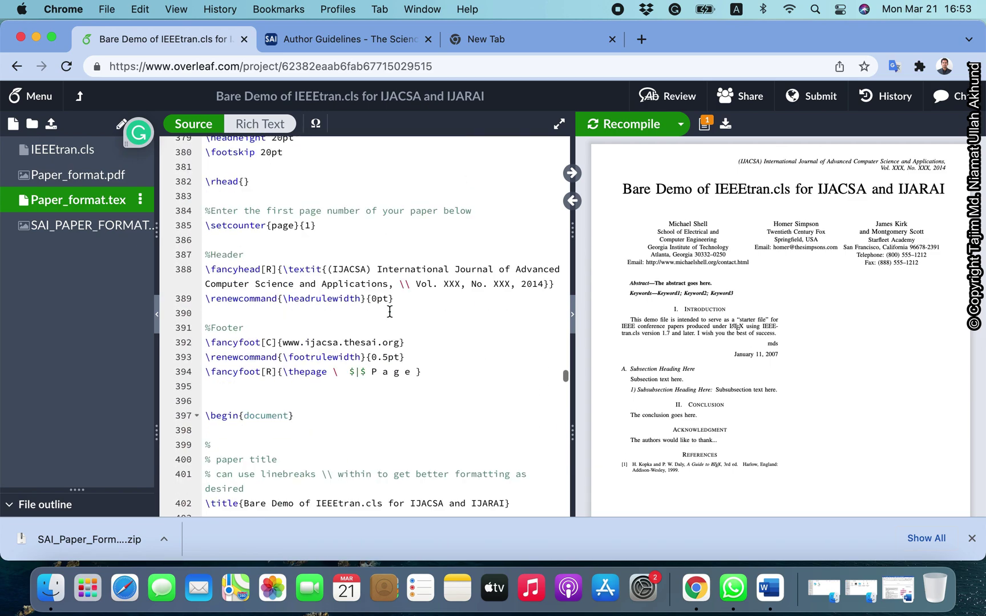
scroll(390, 311, "down", 3)
scroll(332, 238, "up", 20)
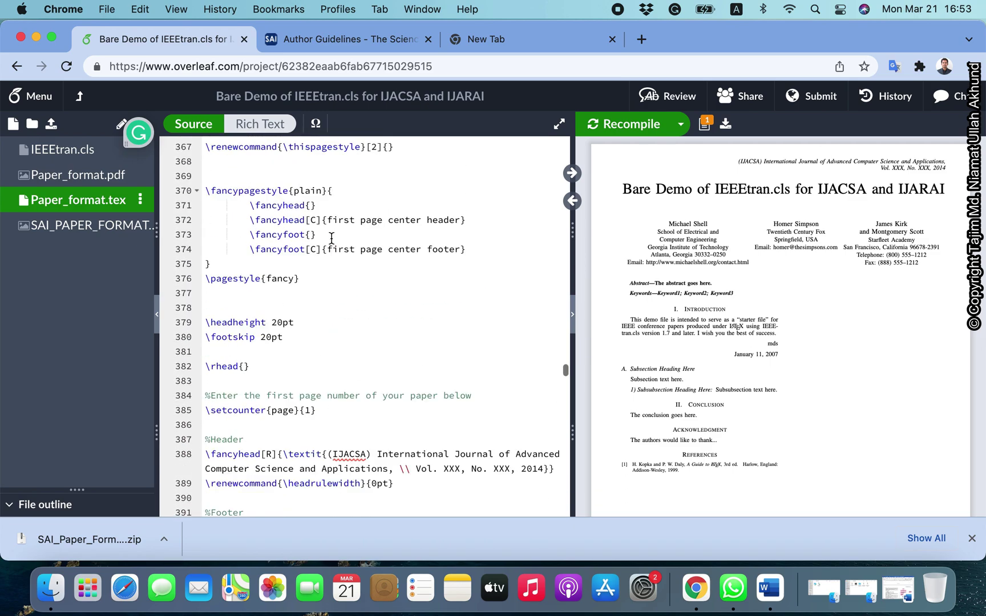
scroll(331, 238, "down", 15)
scroll(332, 238, "down", 10)
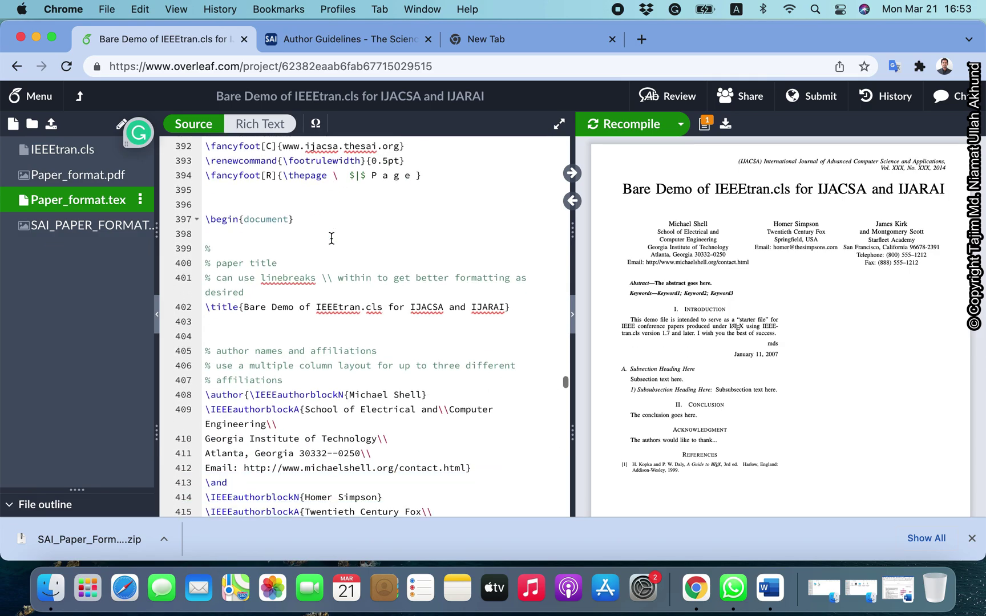